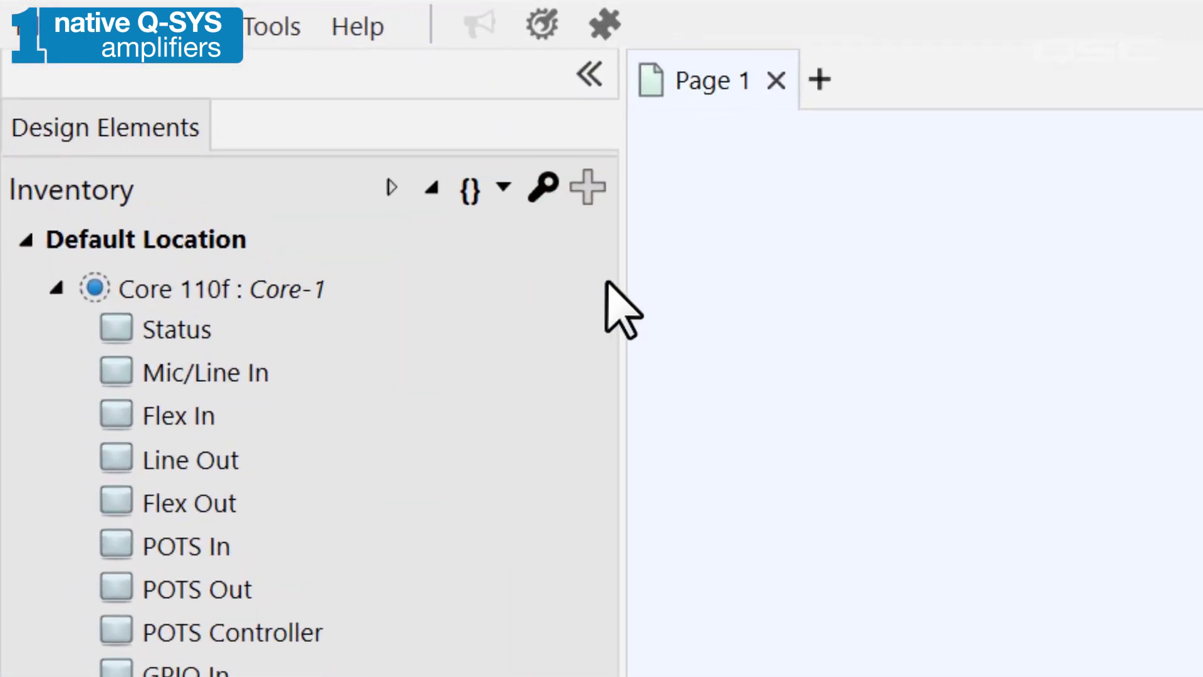
Add a CX-Qn 2K4 from the Amplifiers list to the inventory as Amplifier-1.
left_click(588, 187)
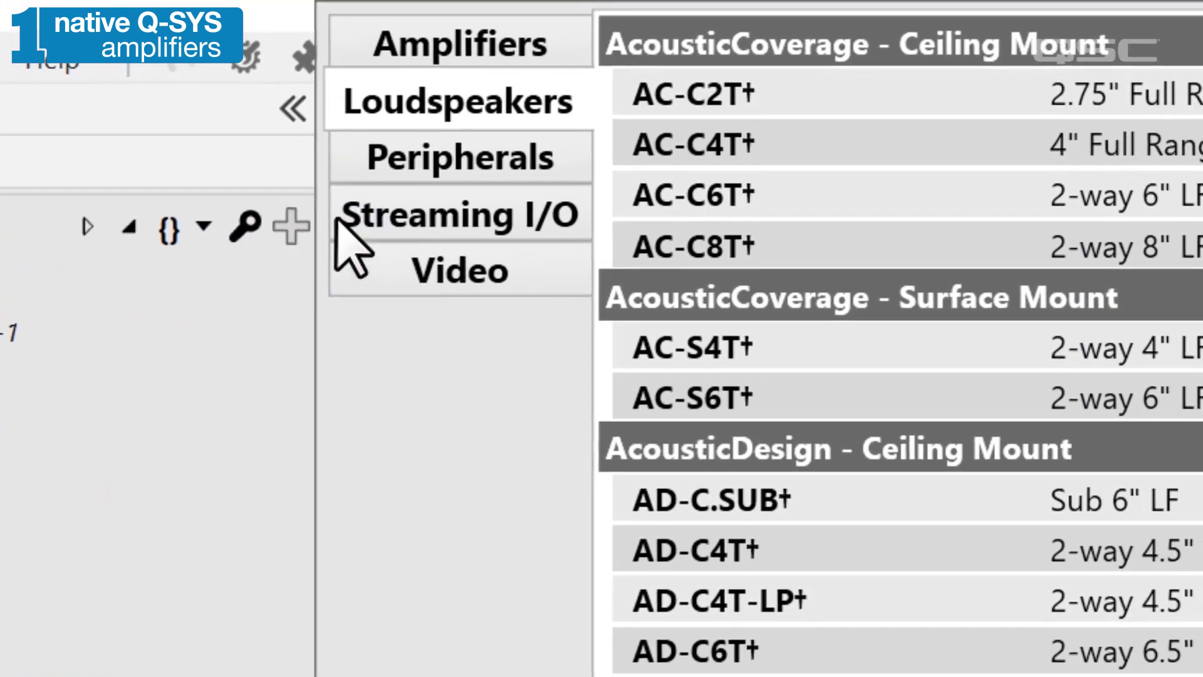
left_click(564, 58)
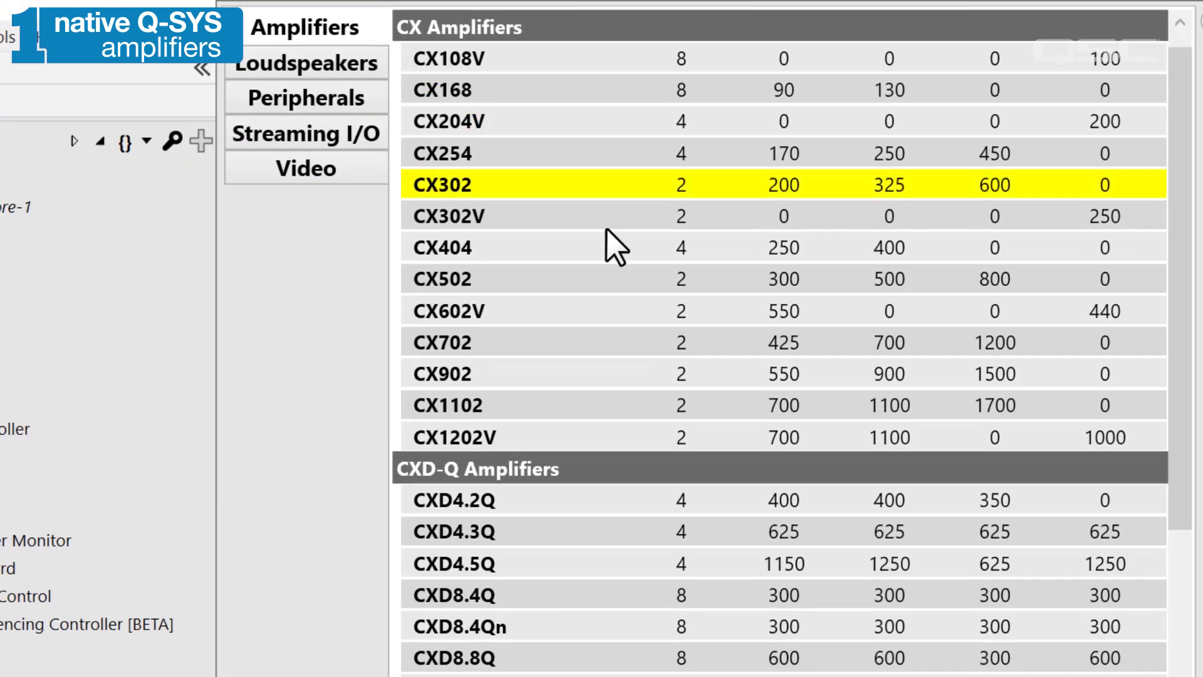
scroll(705, 442, "down", 4)
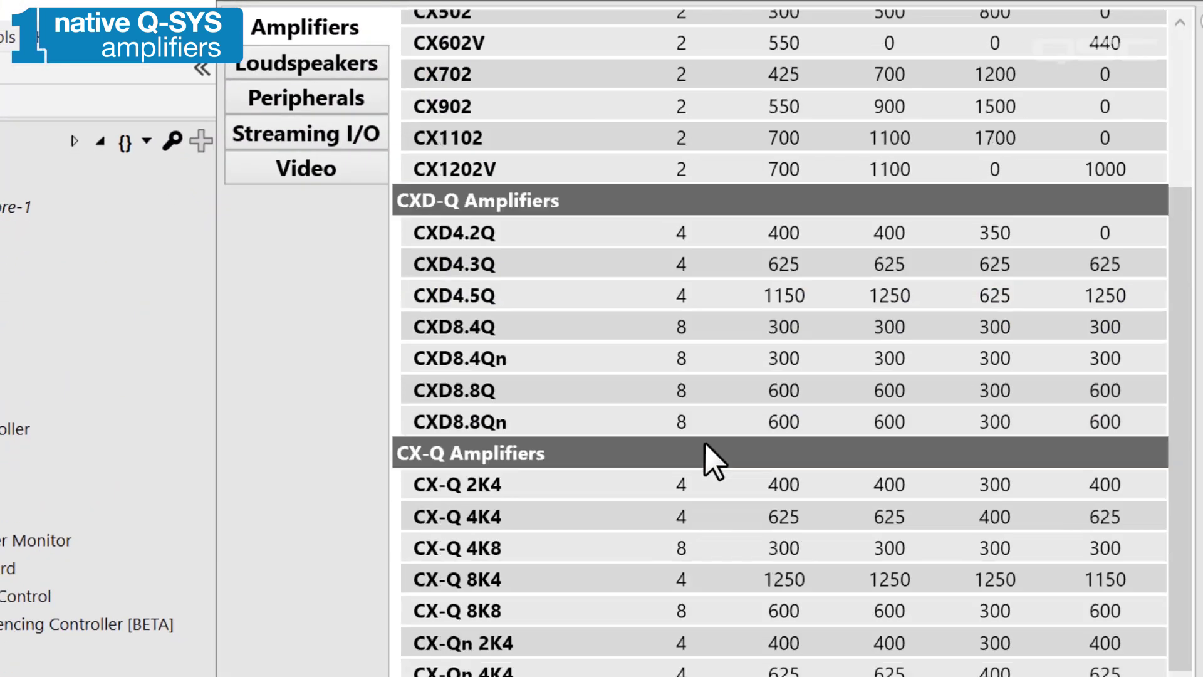
scroll(705, 443, "down", 3)
scroll(721, 564, "up", 3)
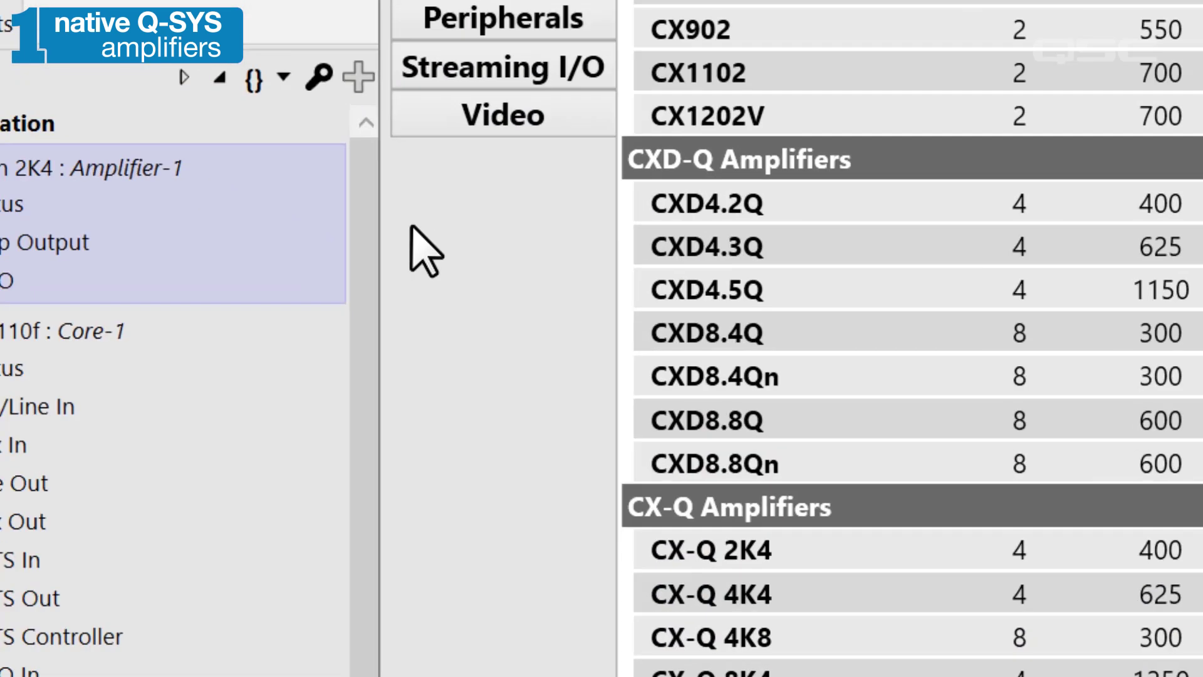
left_click(520, 314)
Place Amplifier-1's Status block on Page 1 and review its status panel.
left_click_drag(191, 354, 864, 346)
double_click(271, 101)
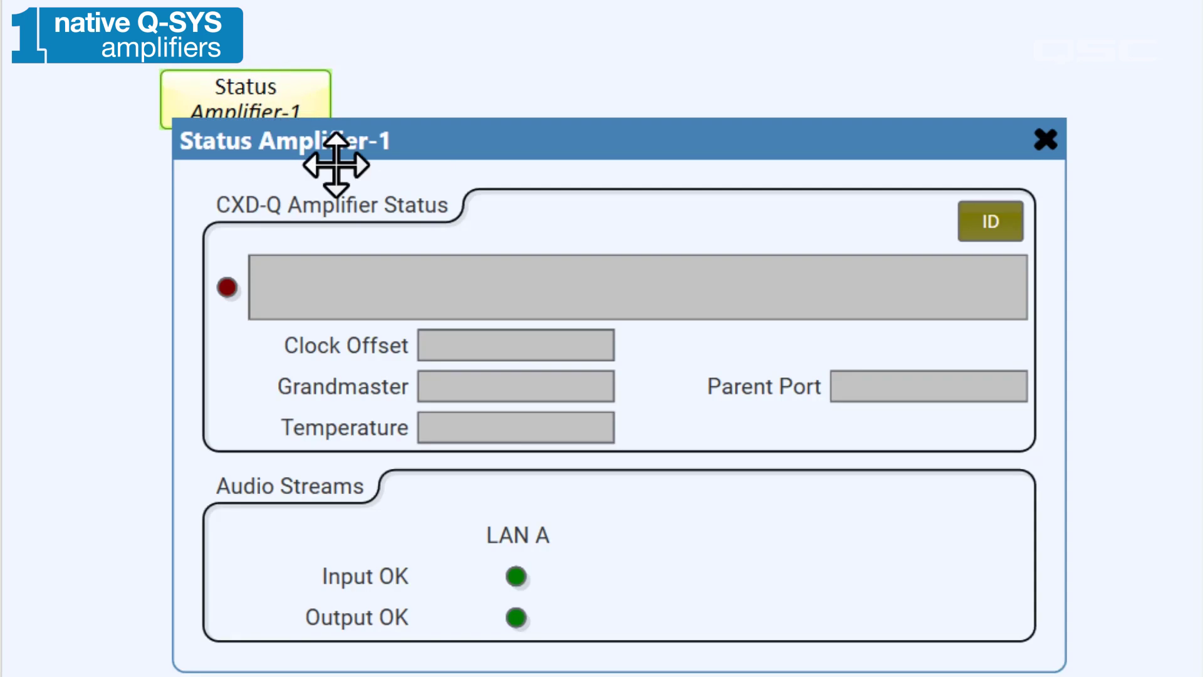
left_click(422, 148)
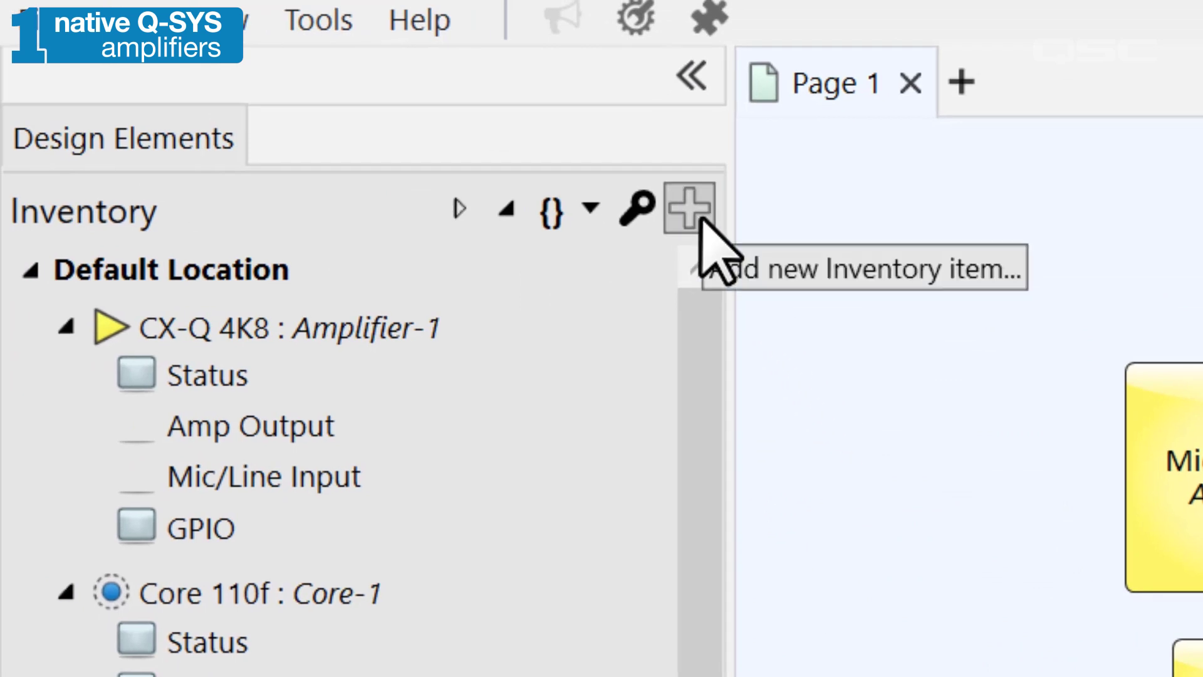
Add a Generic Speaker from the Loudspeakers list to the inventory as Speaker-3.
left_click(696, 214)
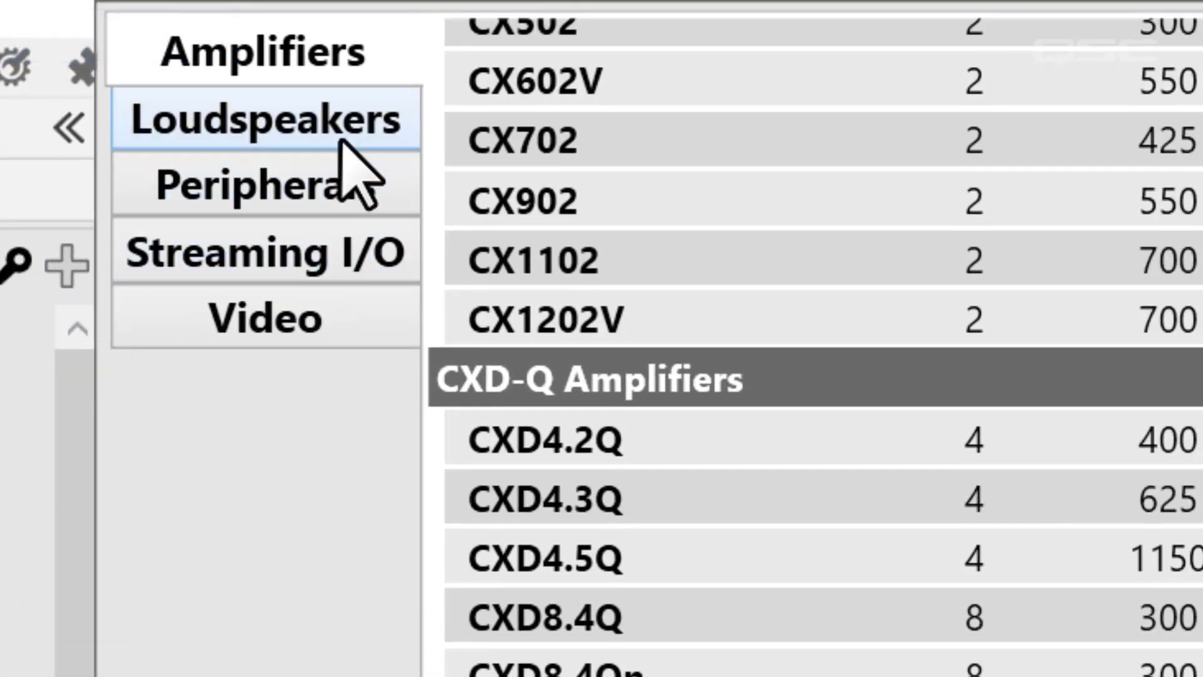
left_click(341, 142)
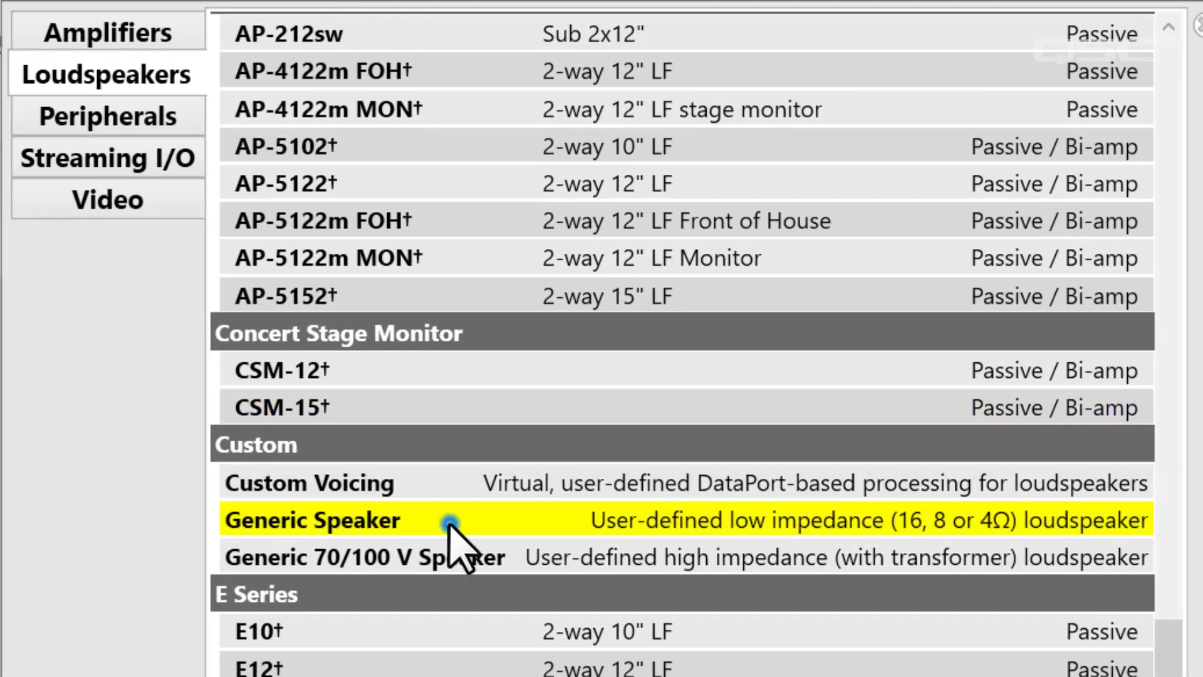
left_click(450, 523)
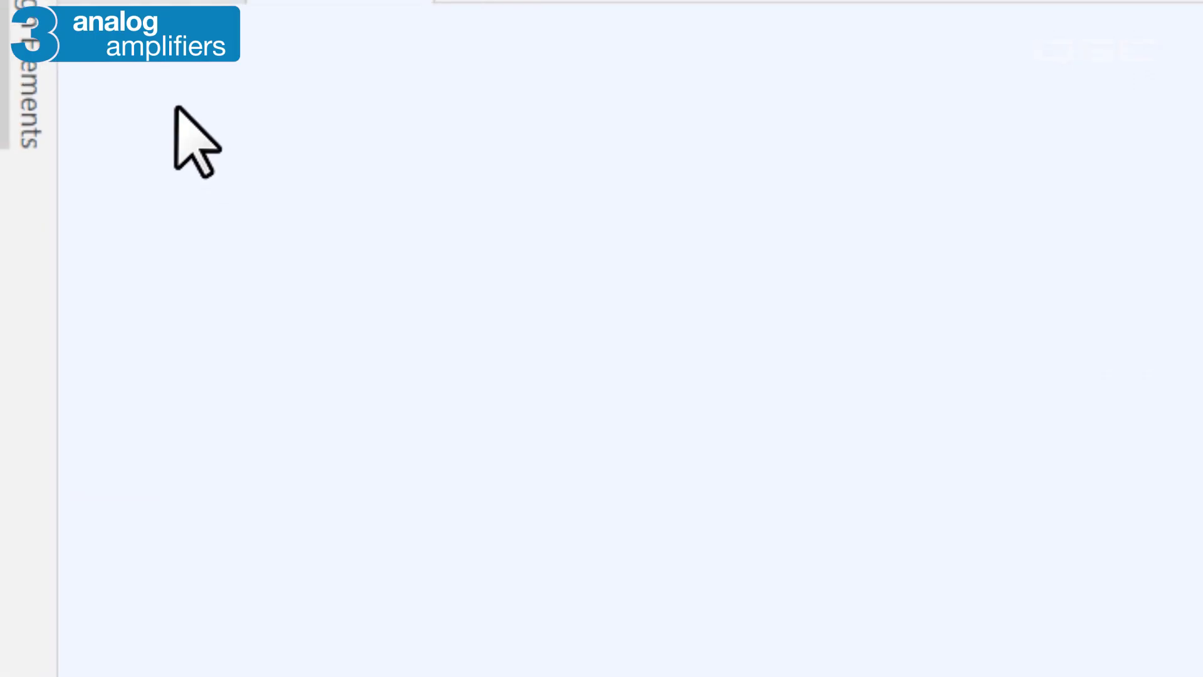
Expand the Inventory panel to show the design components, including Core-1's Line Out.
left_click(40, 59)
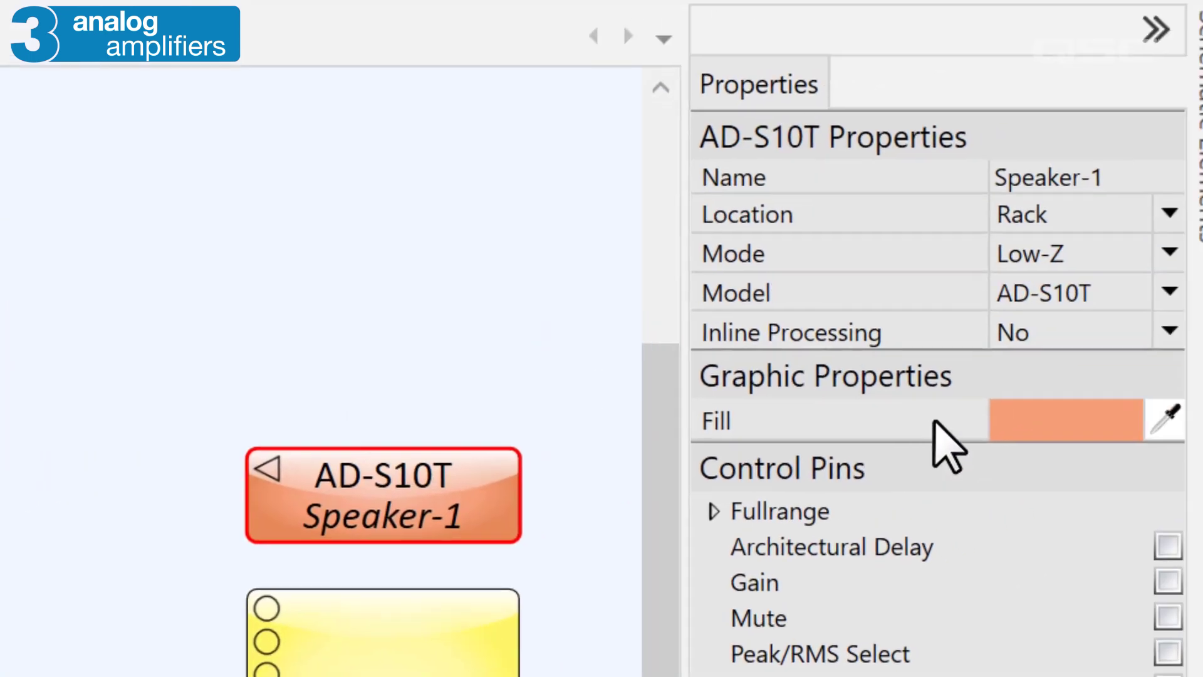
Set Speaker-1's Inline Processing property to Yes.
left_click(1054, 350)
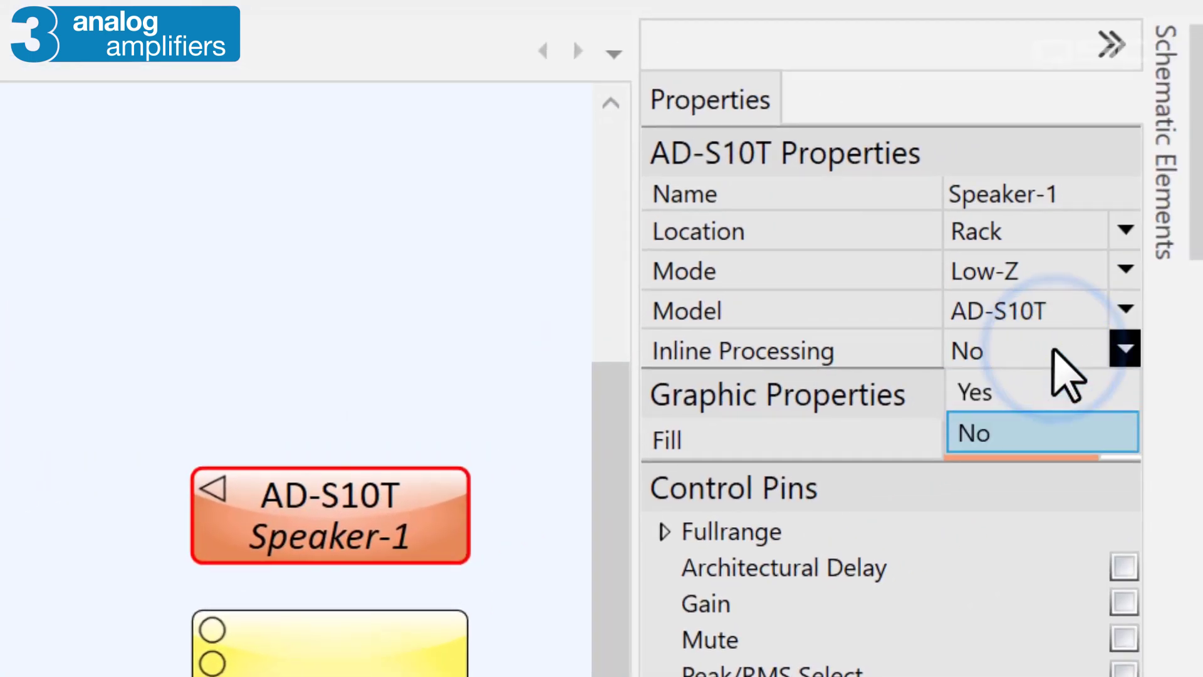
left_click(1058, 401)
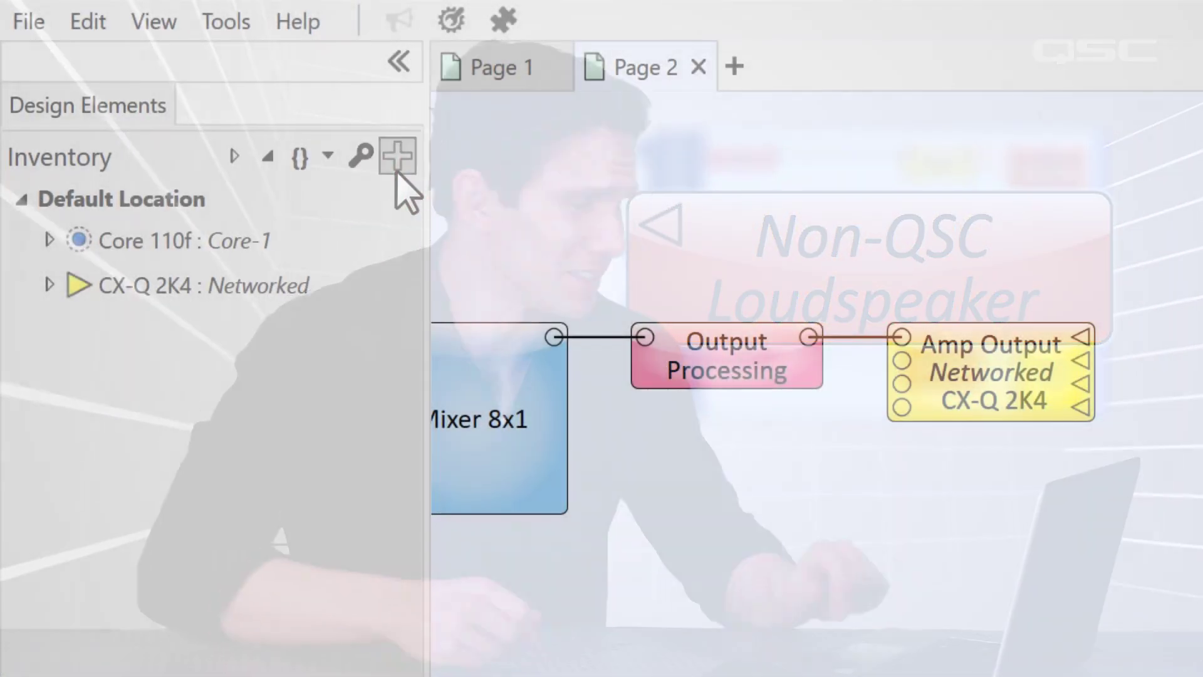
Add a Generic Speaker from the Loudspeakers list to the inventory.
left_click(397, 164)
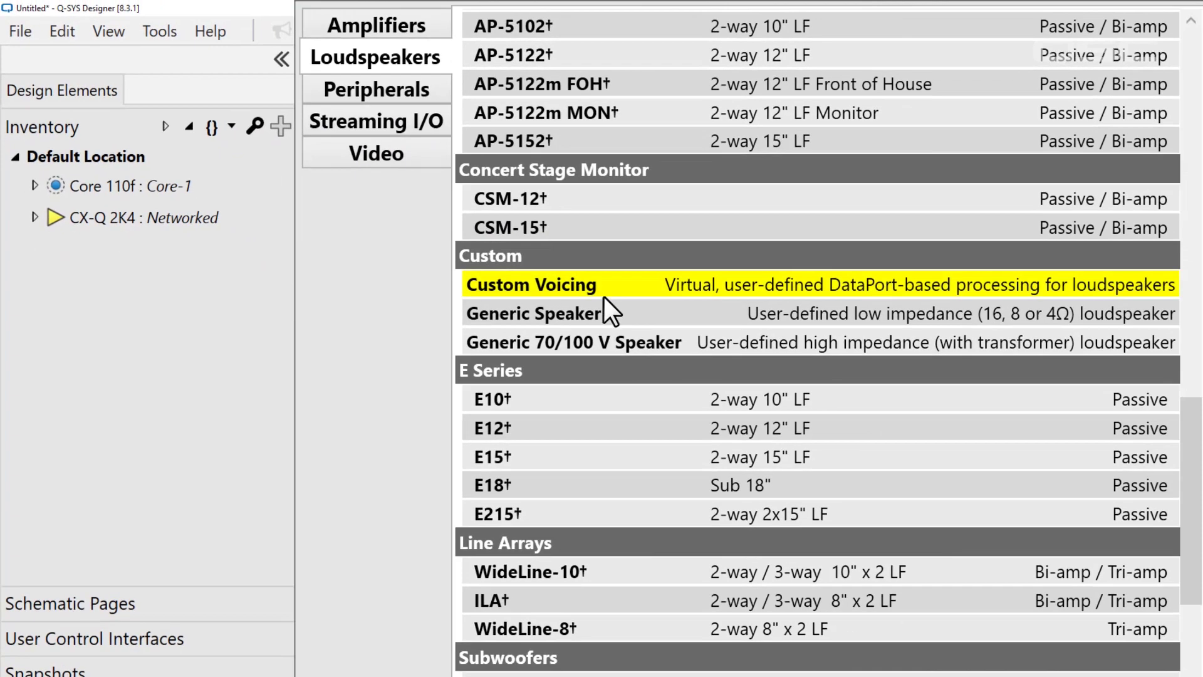
left_click(622, 310)
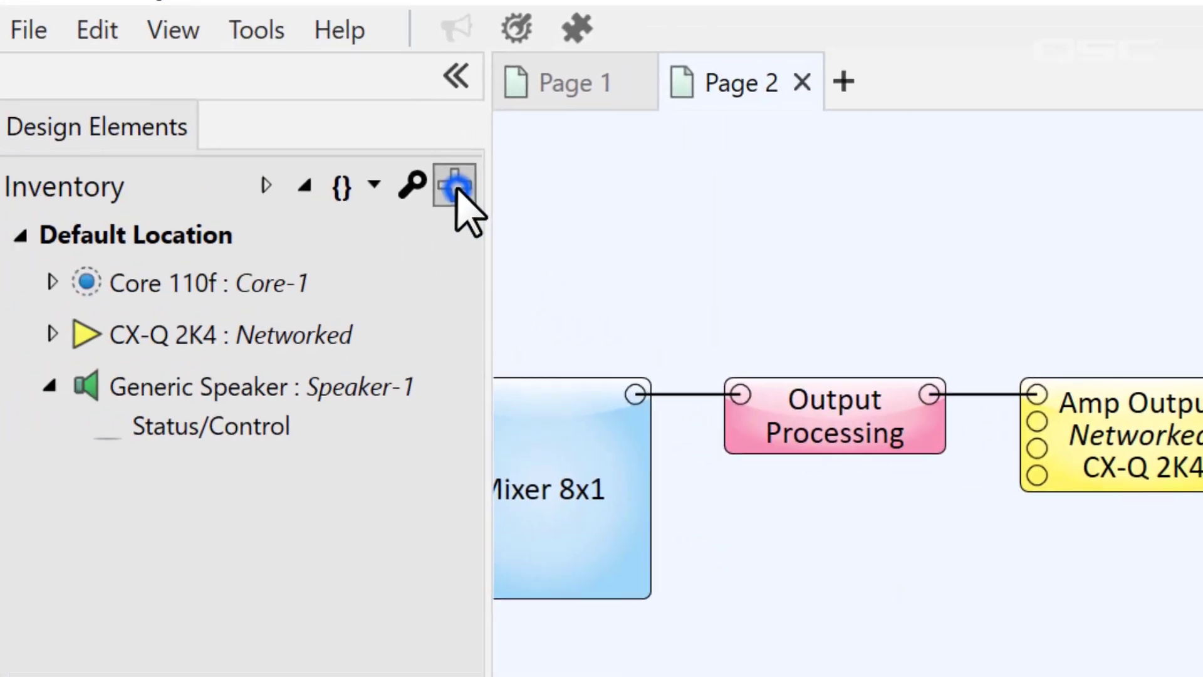
left_click(121, 147)
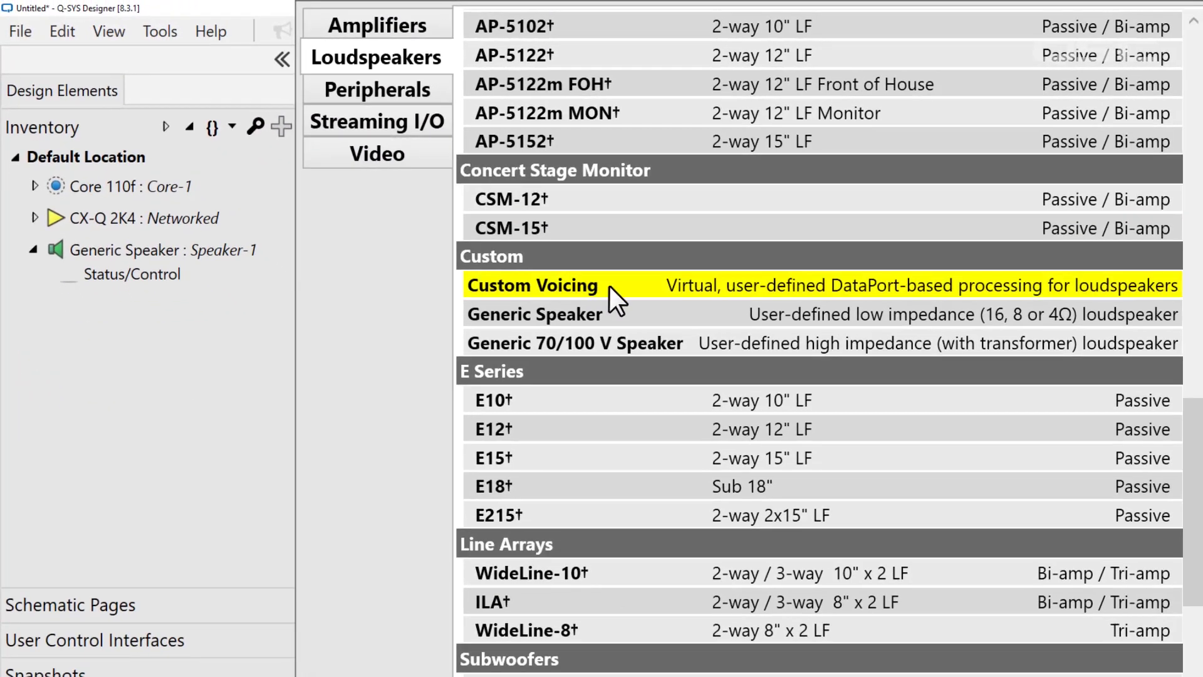
Place a new Custom Voicing block below the Generic Speaker and wire amp output 1 to the speaker.
left_click(632, 292)
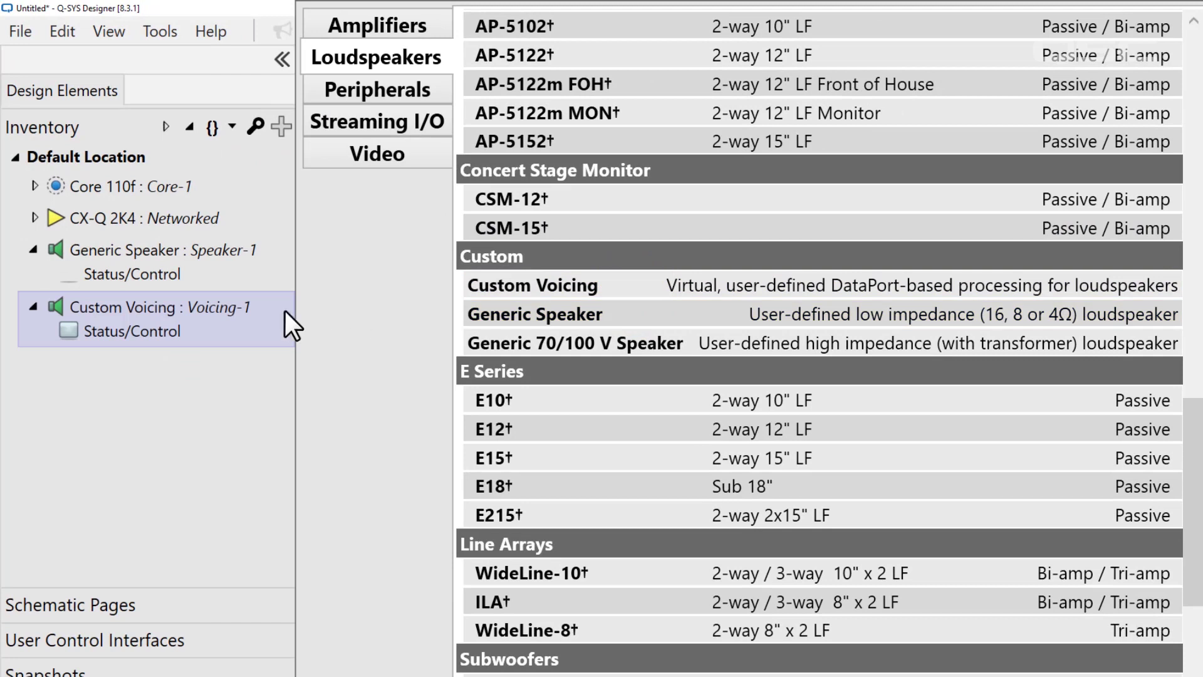
left_click(200, 331)
left_click_drag(97, 325, 114, 337)
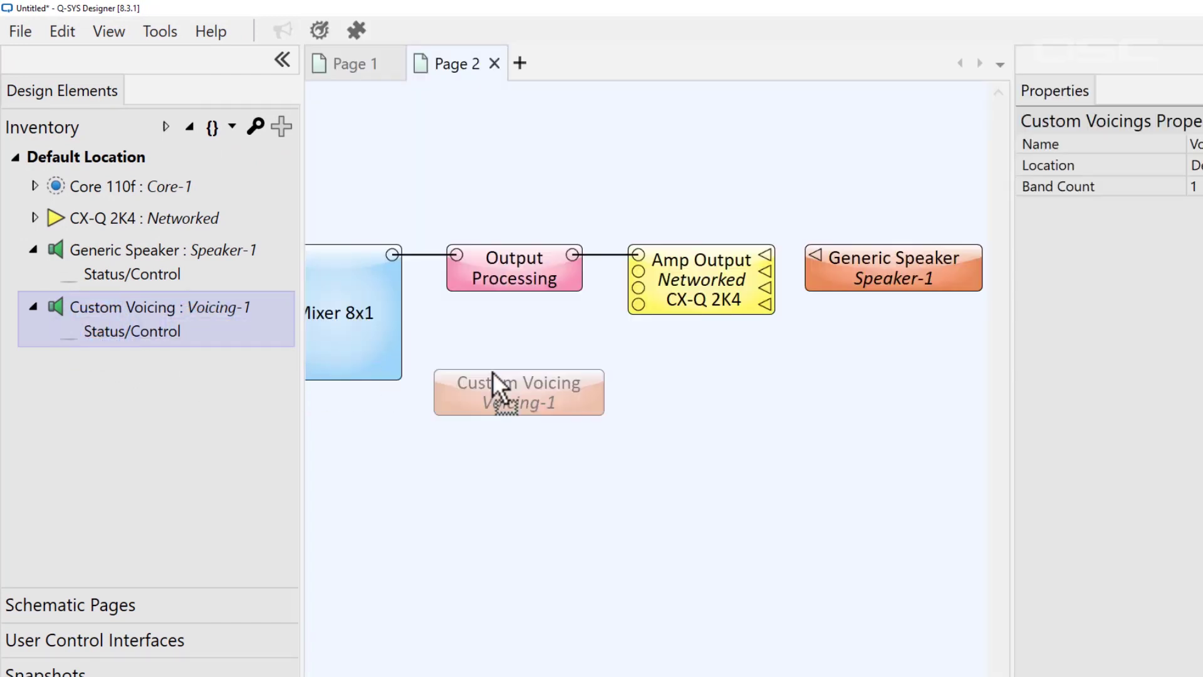
left_click_drag(493, 371, 806, 338)
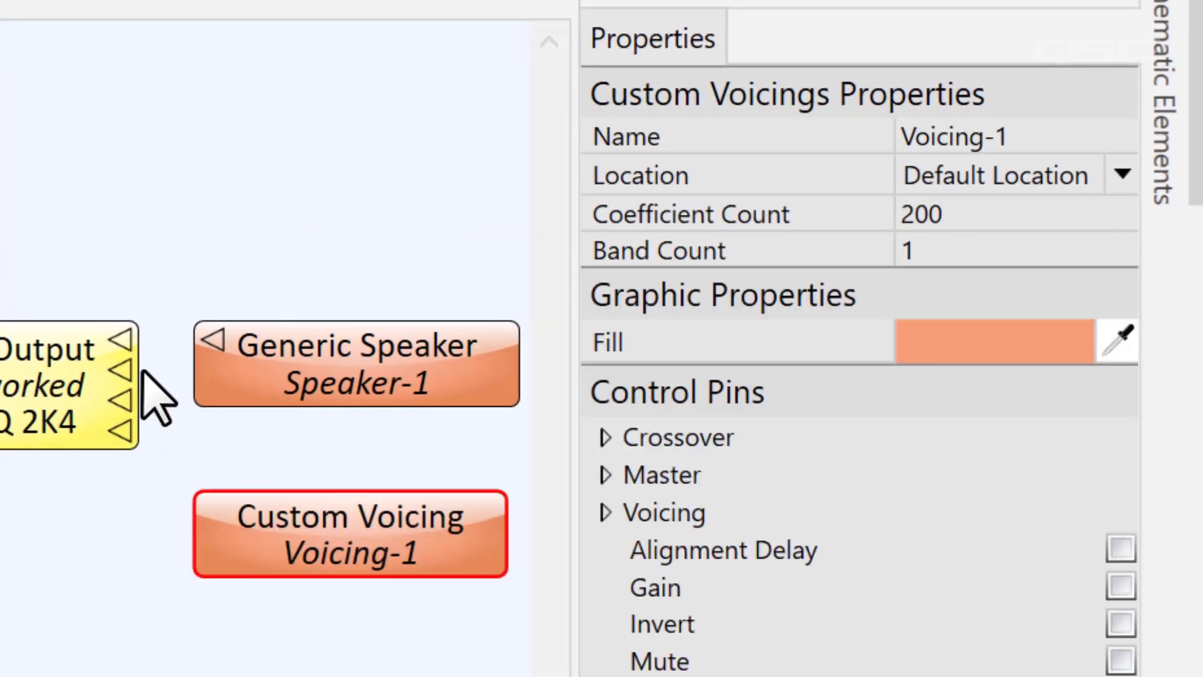
left_click_drag(120, 340, 216, 341)
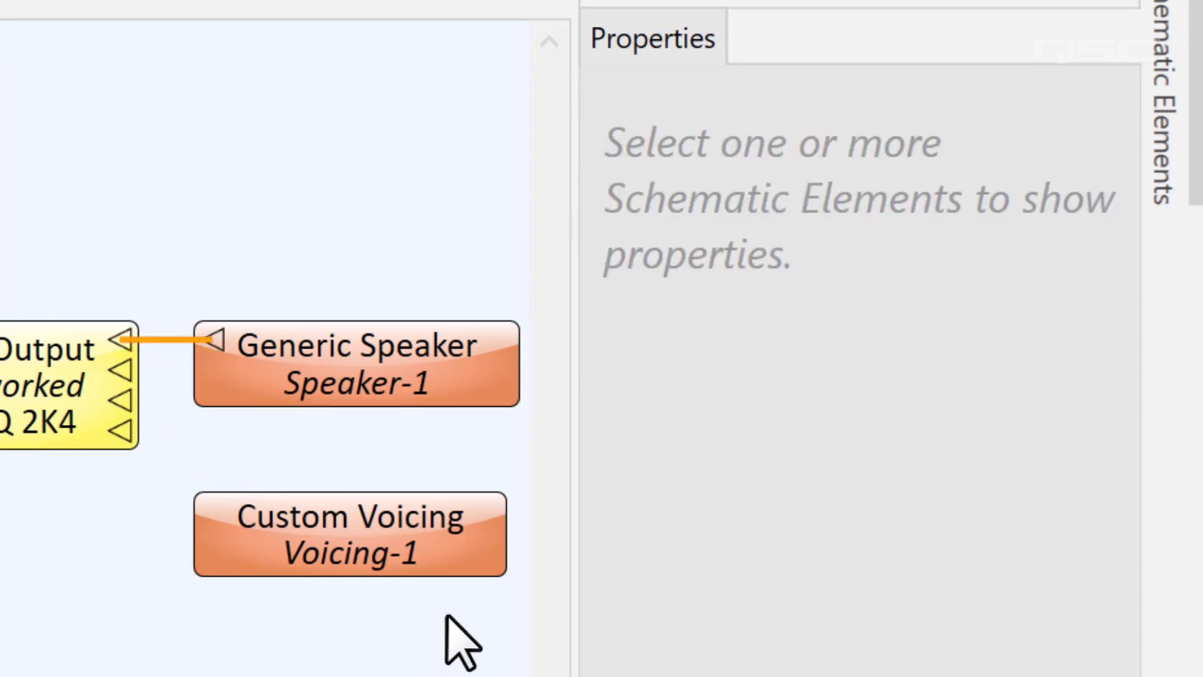
Set the Generic Speaker's Custom Voicing property to Voicing-1.
left_click(460, 569)
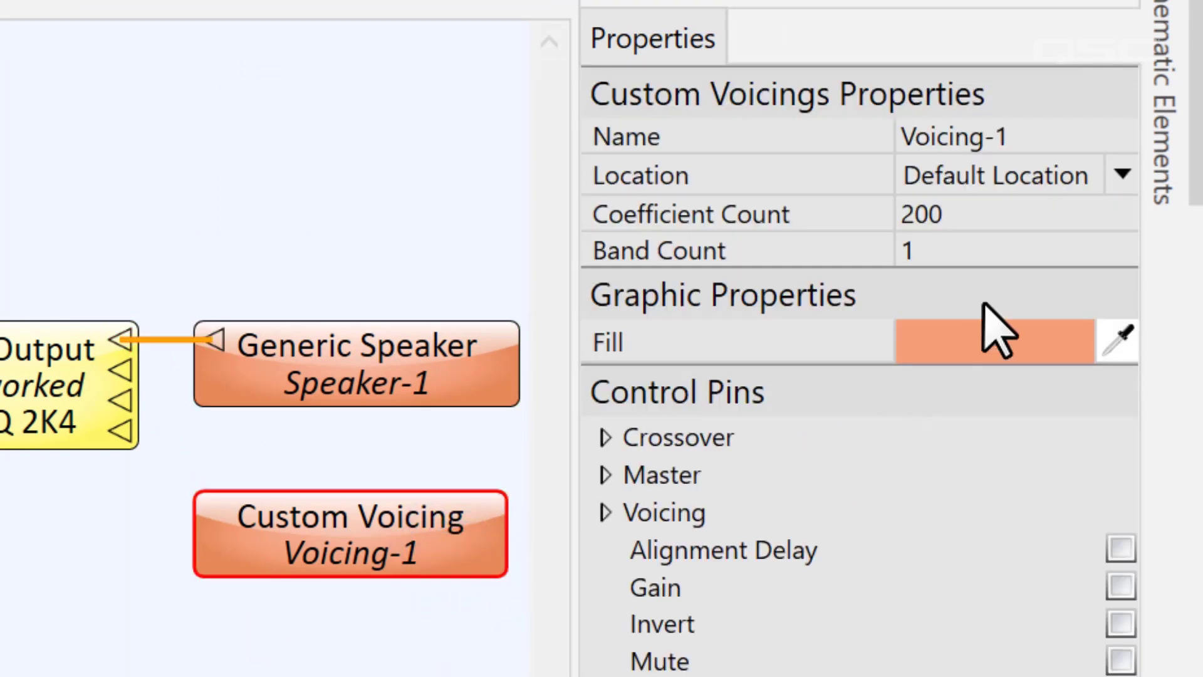
left_click(478, 393)
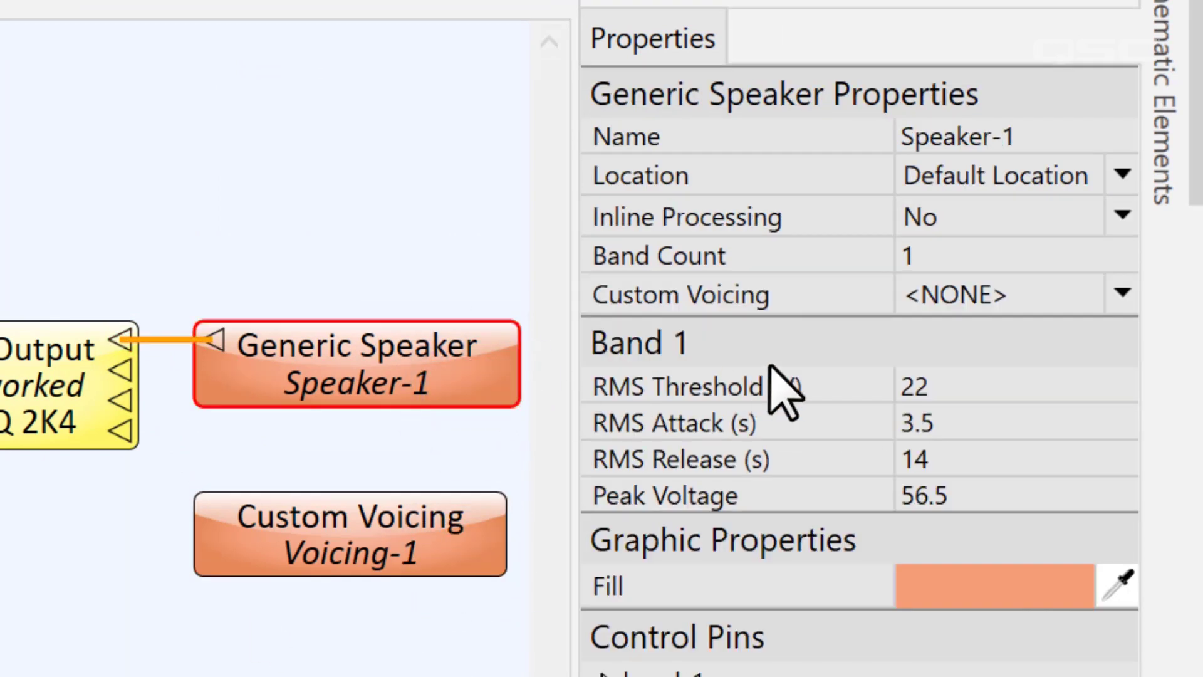
left_click(1044, 299)
left_click(1055, 381)
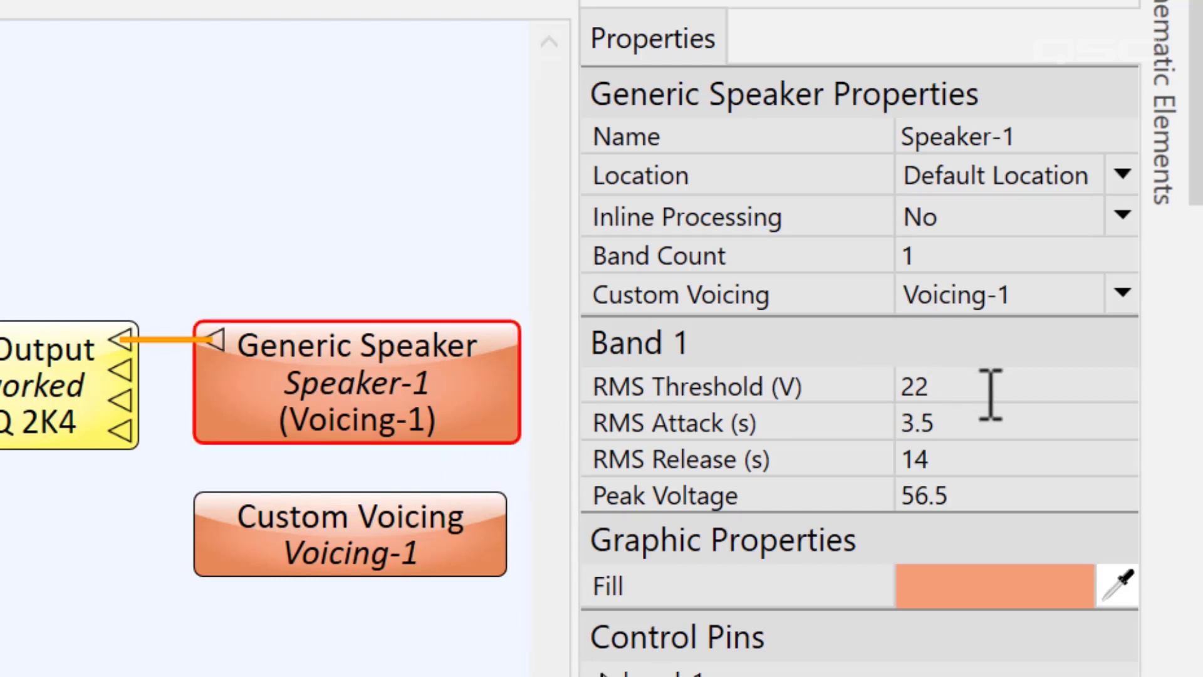
Set Band Count to 2 on both Speaker-1 and Voicing-1.
mouse_move(991, 394)
mouse_move(1001, 423)
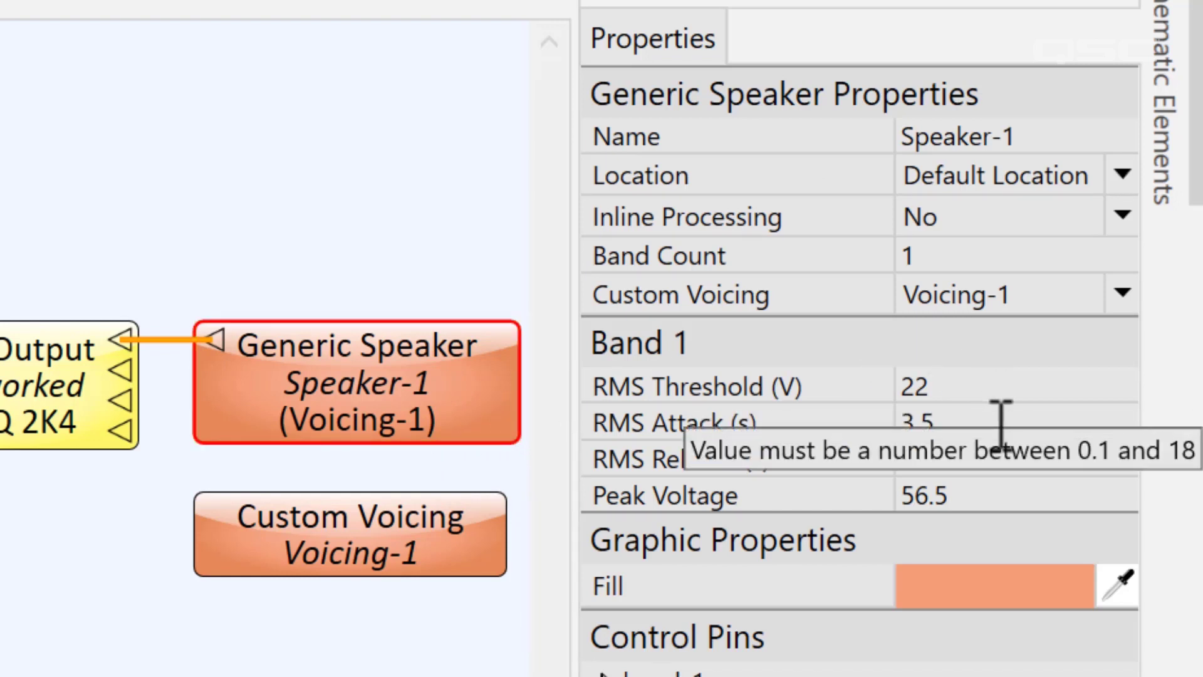
mouse_move(1001, 462)
mouse_move(996, 499)
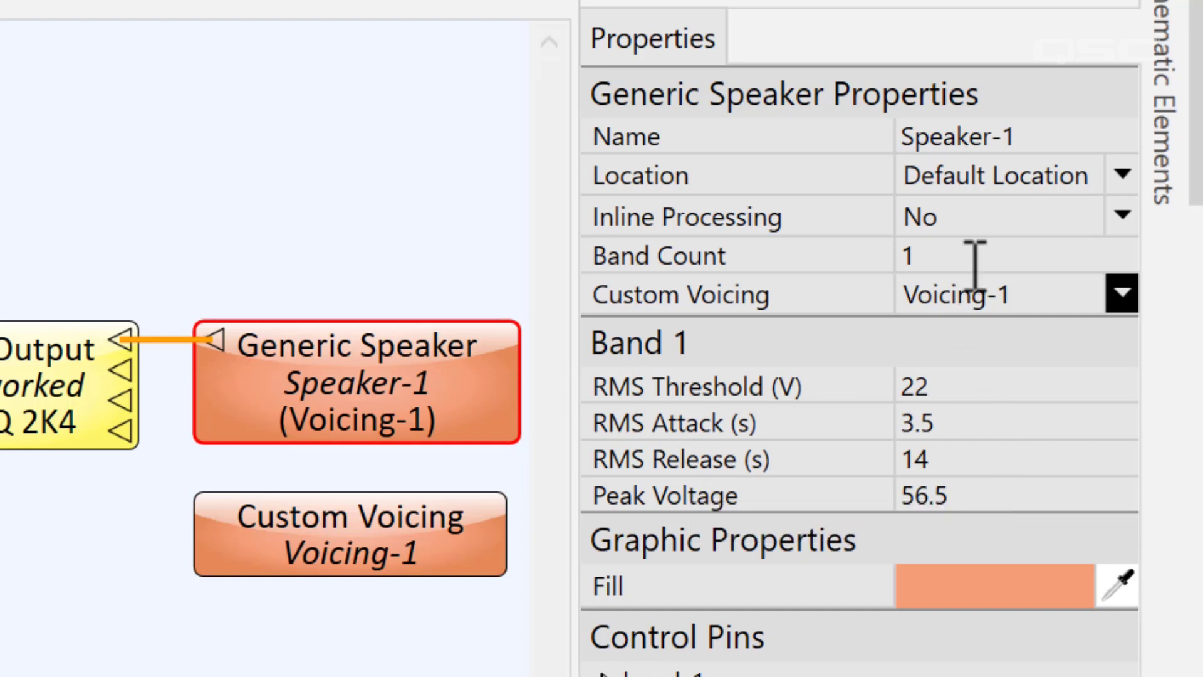
left_click(975, 255)
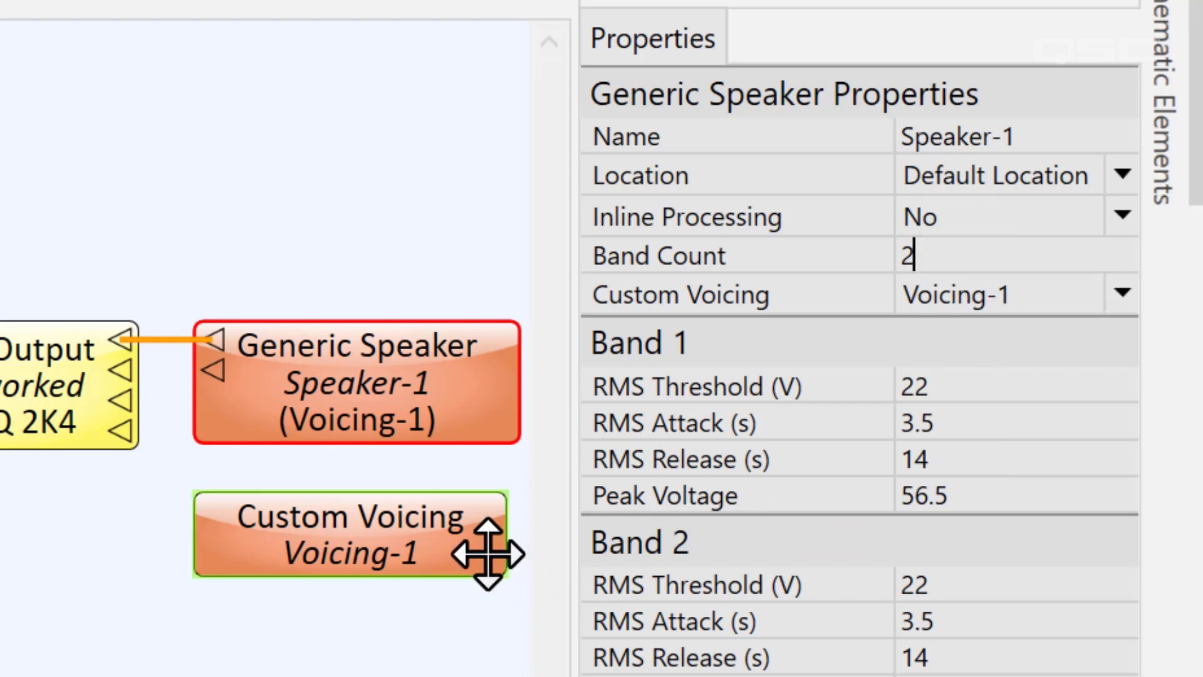
left_click(488, 553)
left_click(1006, 250)
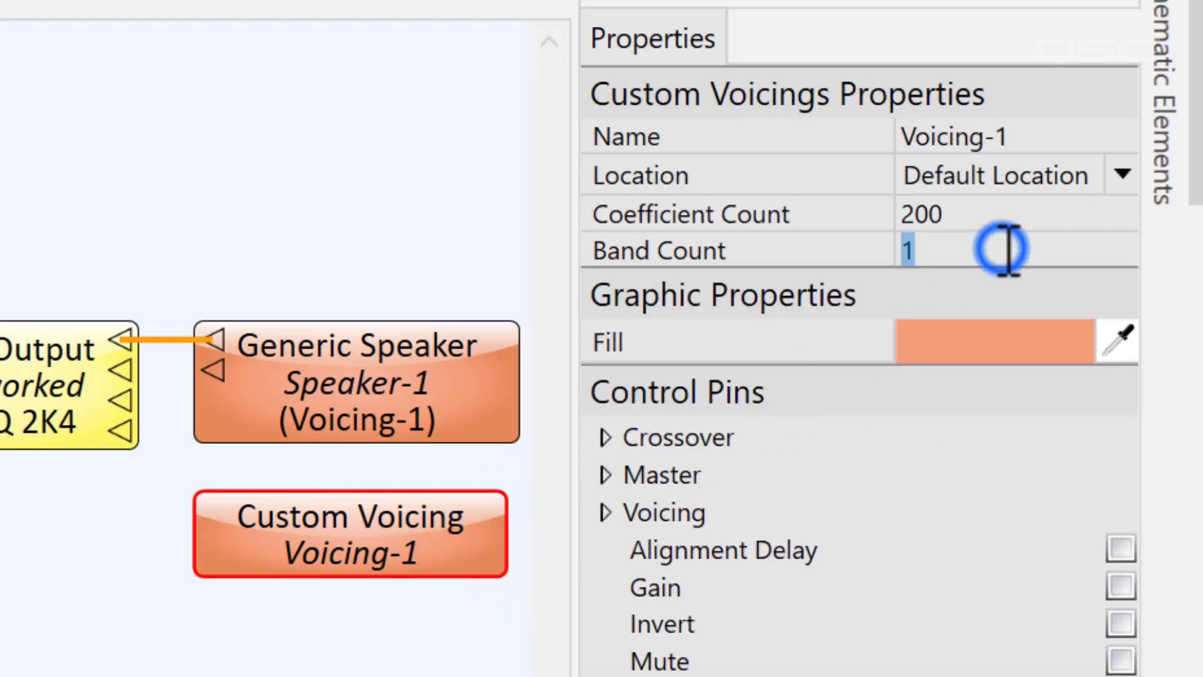
type("2")
key("Return")
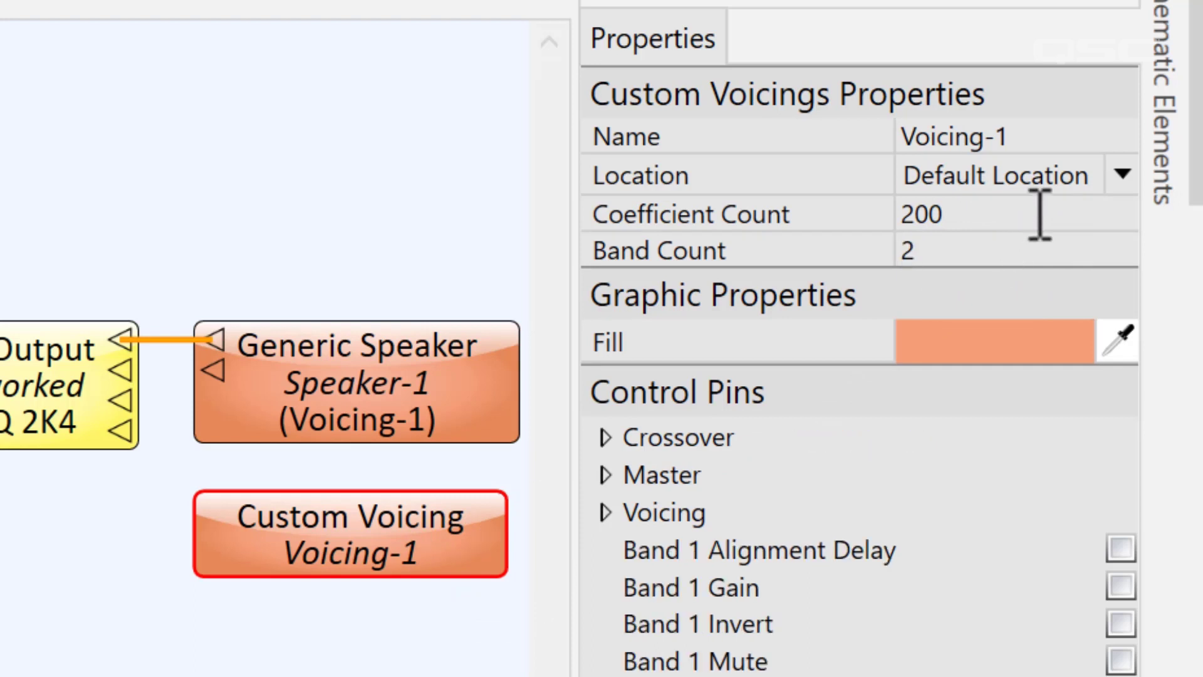
Rename Voicing-1 to SpeakerX and open its control panel.
left_click(1072, 148)
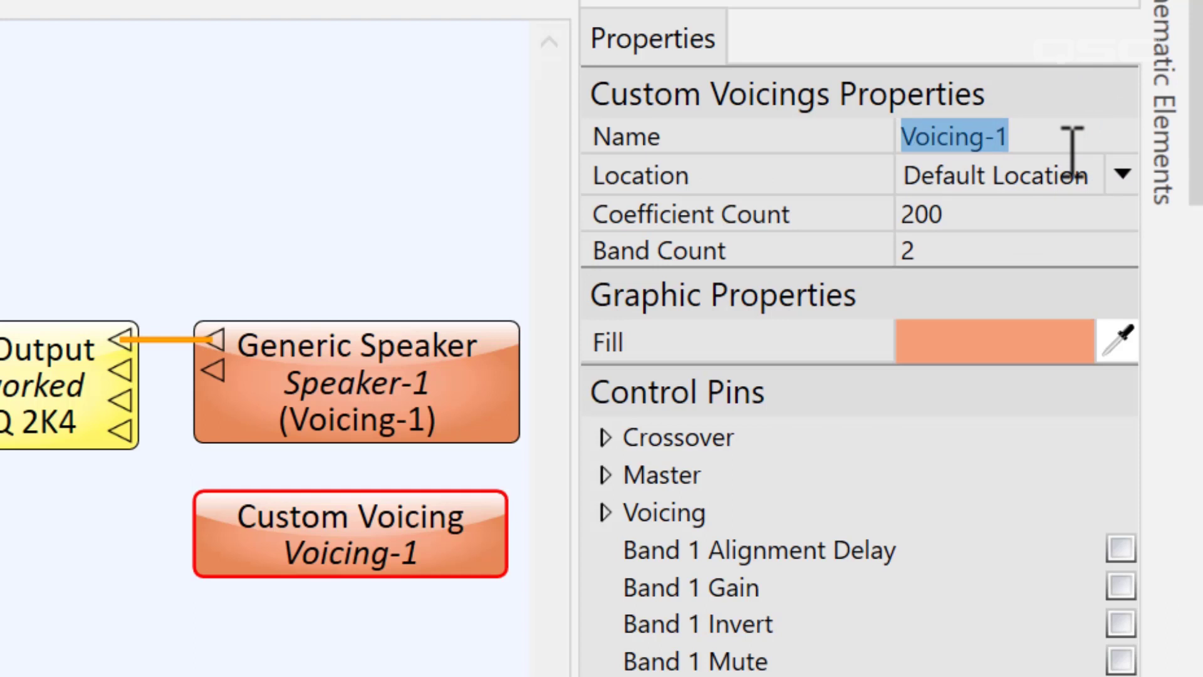
type("SpeakerX")
key("Return")
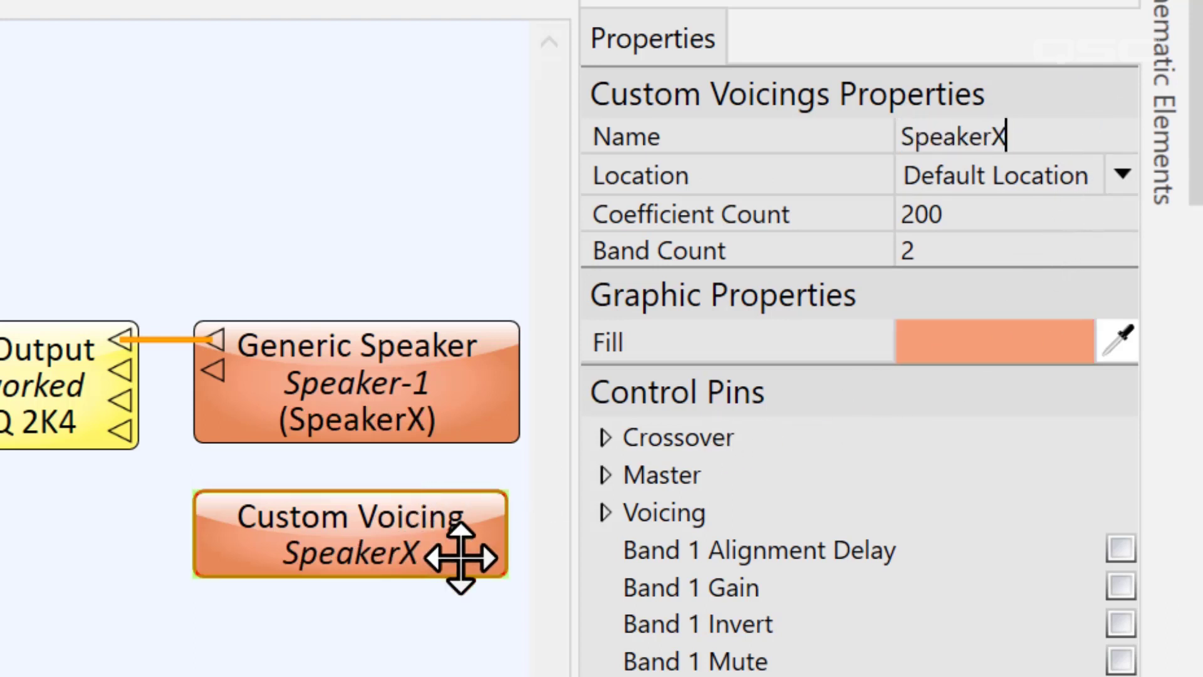
double_click(461, 556)
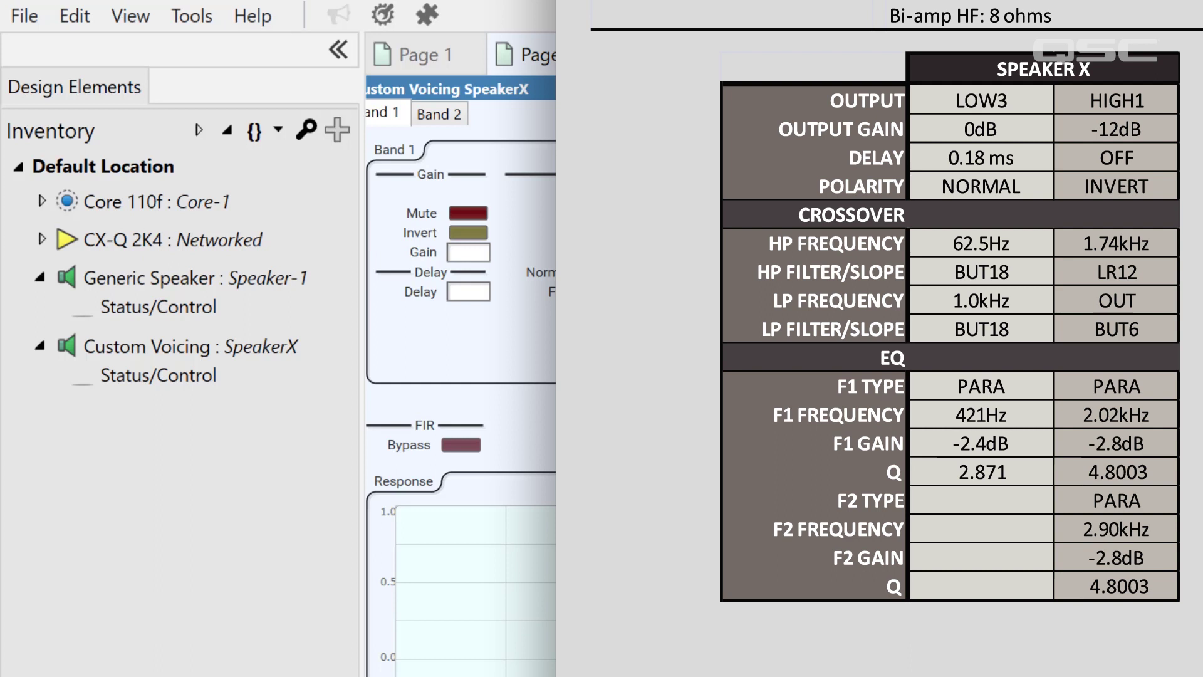
Run the design in emulation with File > Emulate.
left_click(28, 10)
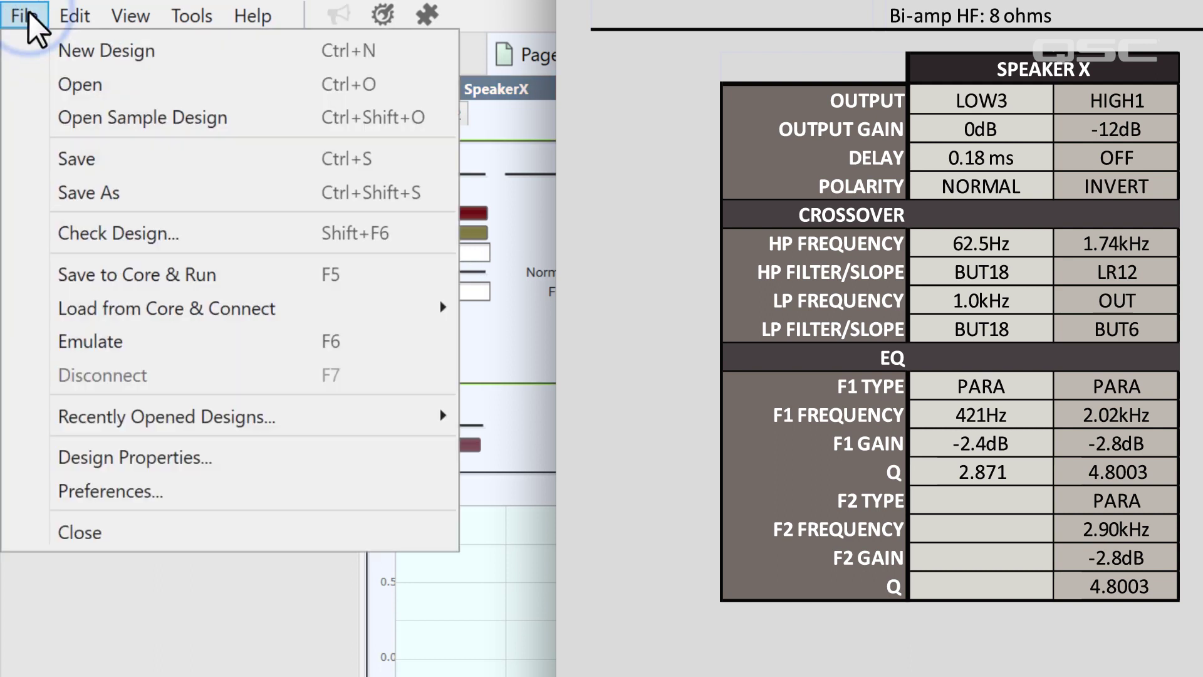
left_click(276, 344)
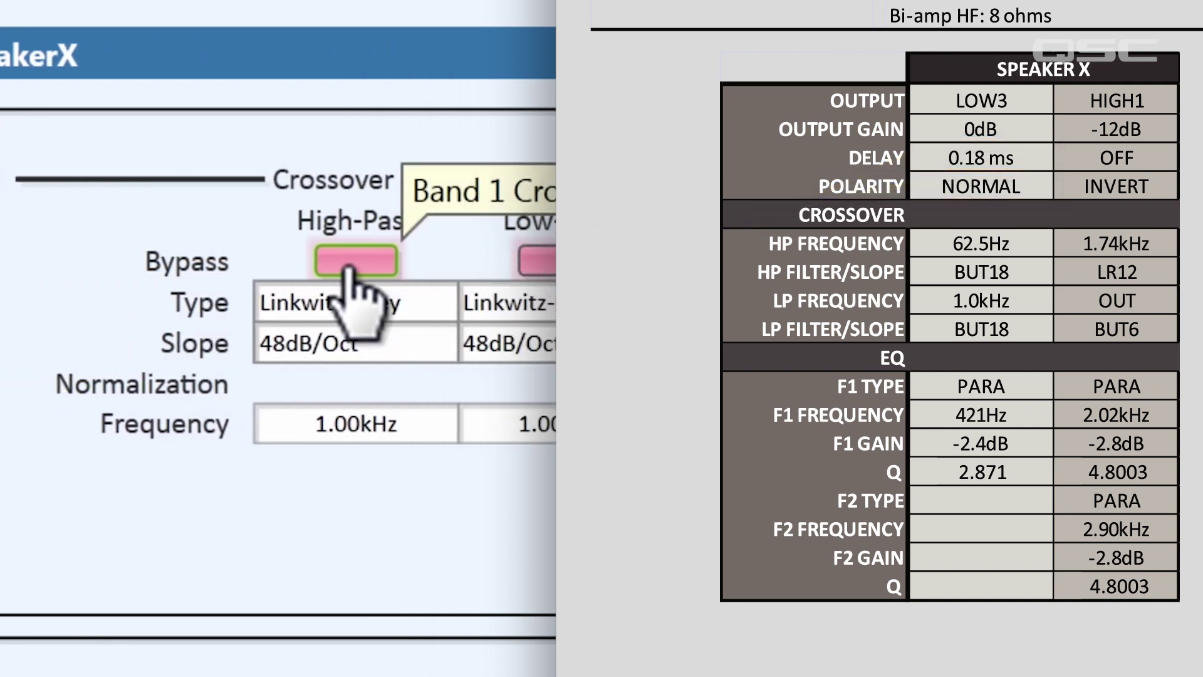
Set the Band 1 high-pass to 62.5Hz, Butterworth, 18dB/Oct.
left_click(376, 432)
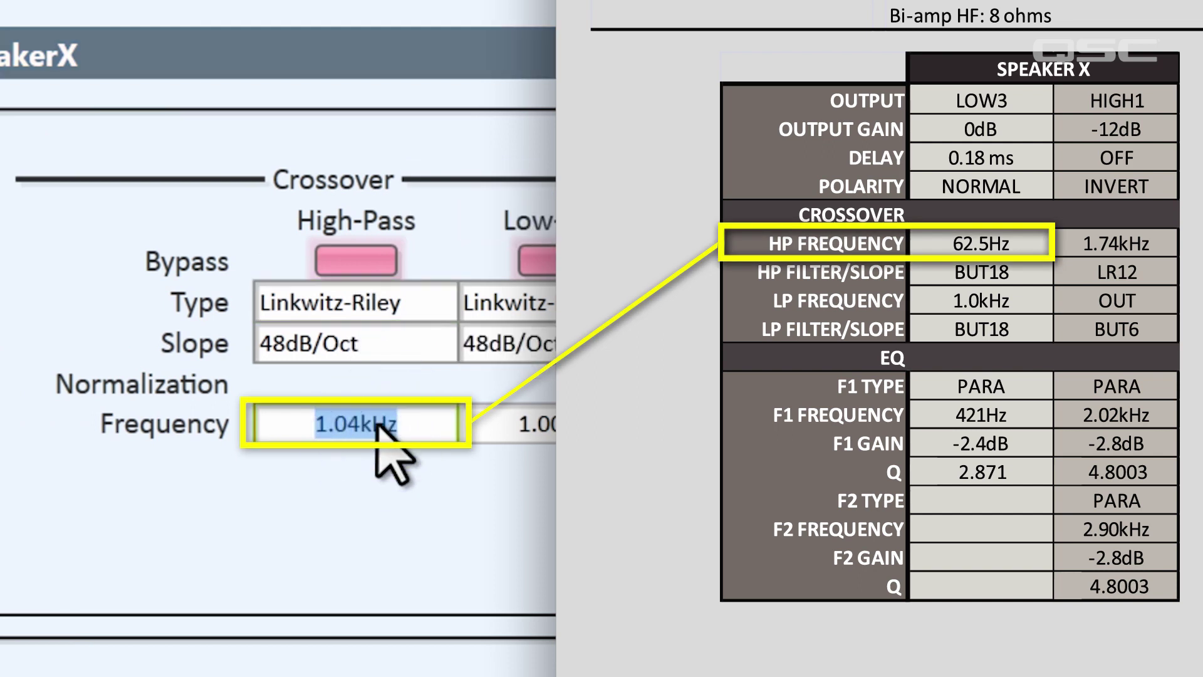
type("62.5")
key("Return")
left_click(387, 306)
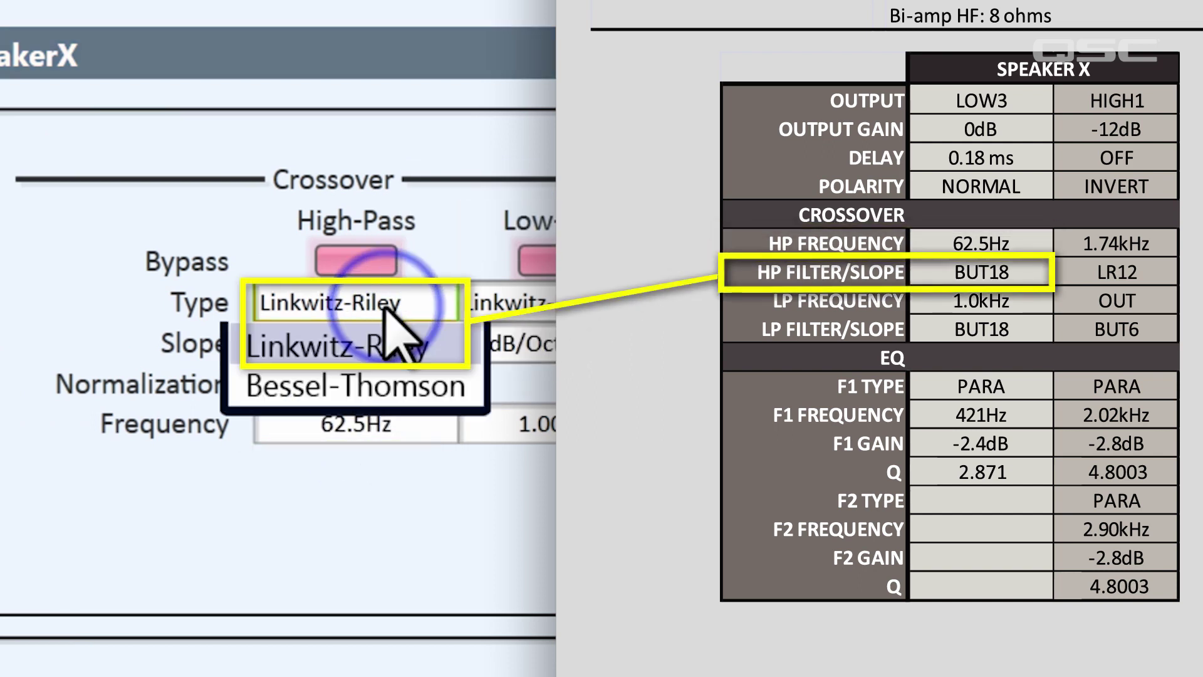
left_click(395, 377)
left_click(387, 349)
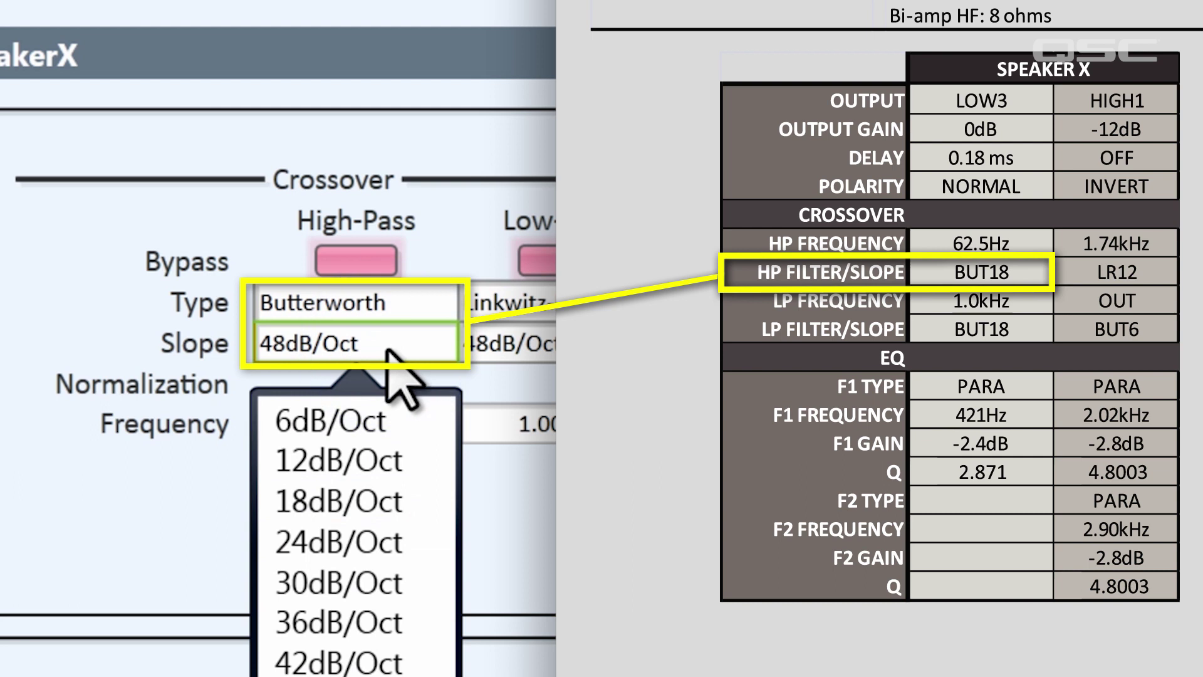
left_click(395, 504)
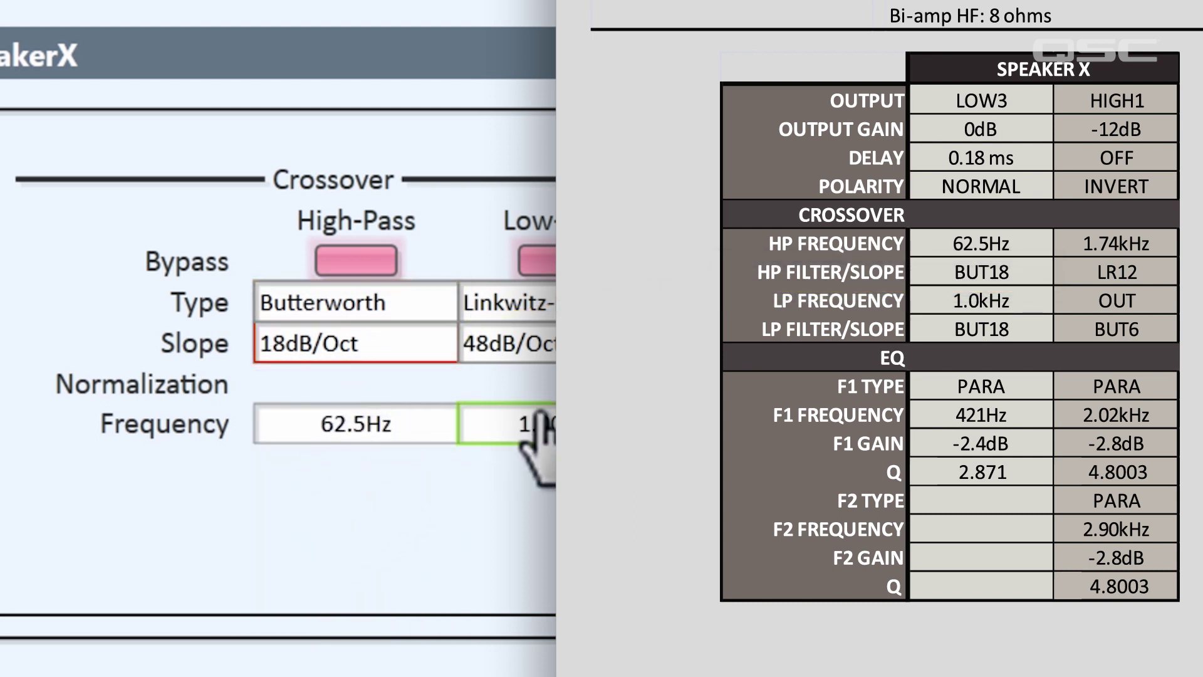
Make the 1.00kHz Band 1 low-pass Butterworth with an 18dB/Oct slope.
left_click(537, 433)
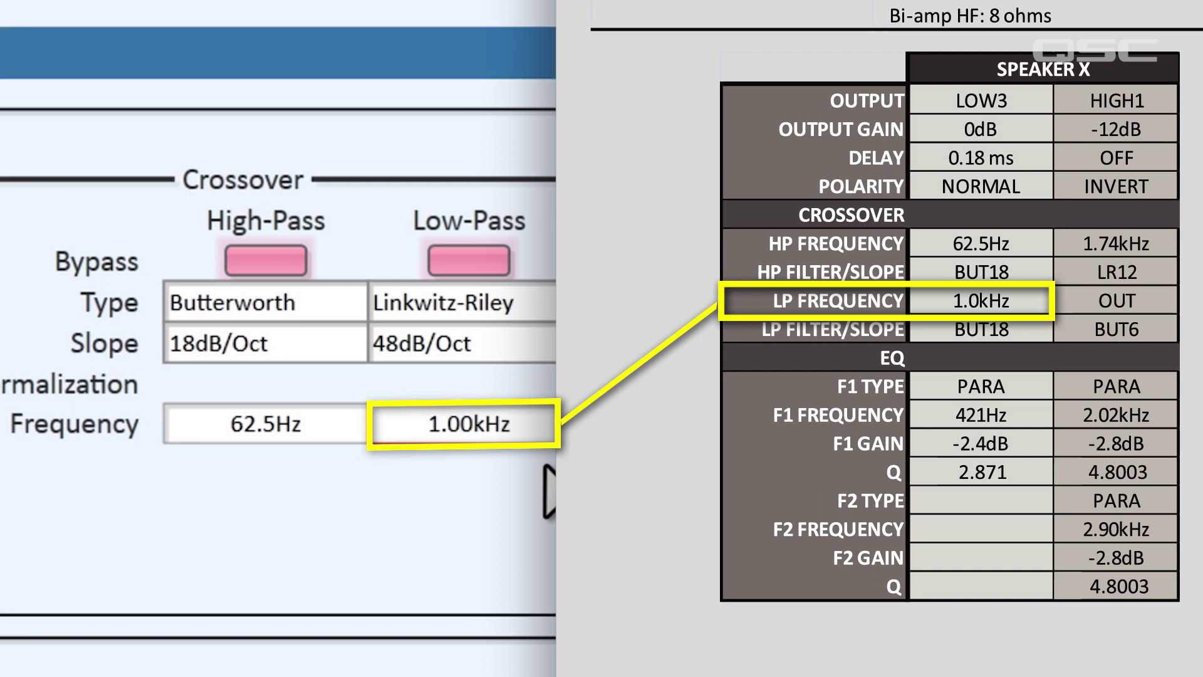
left_click(483, 303)
left_click(495, 382)
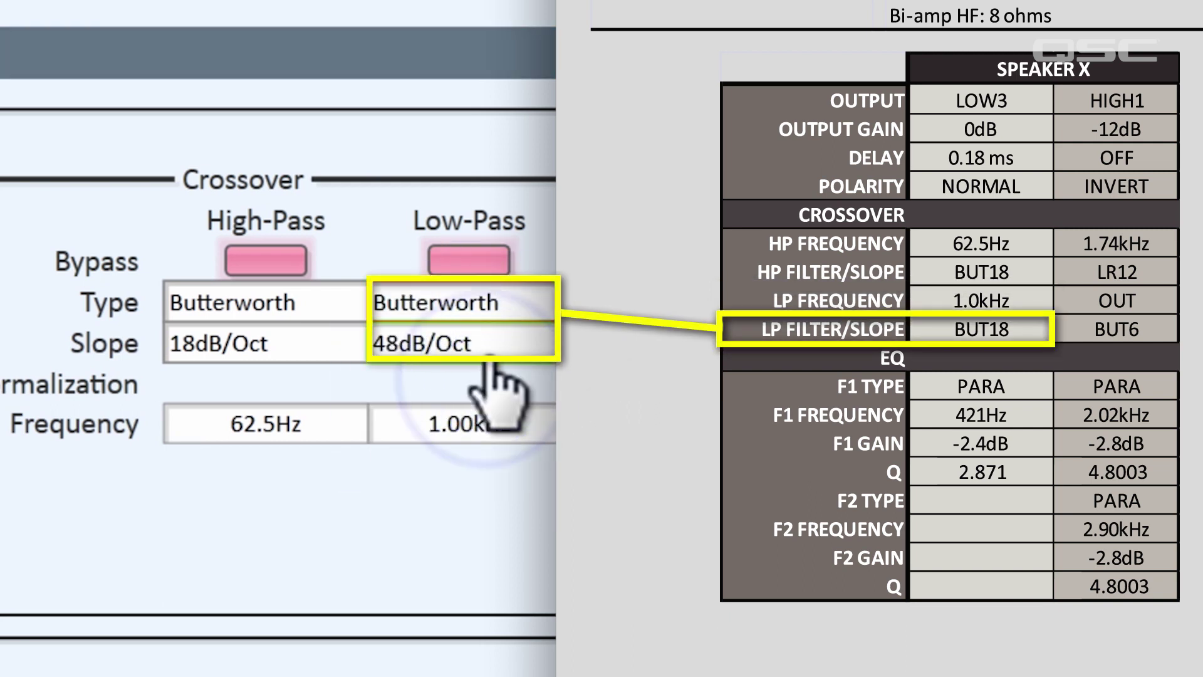
left_click(526, 344)
left_click(475, 497)
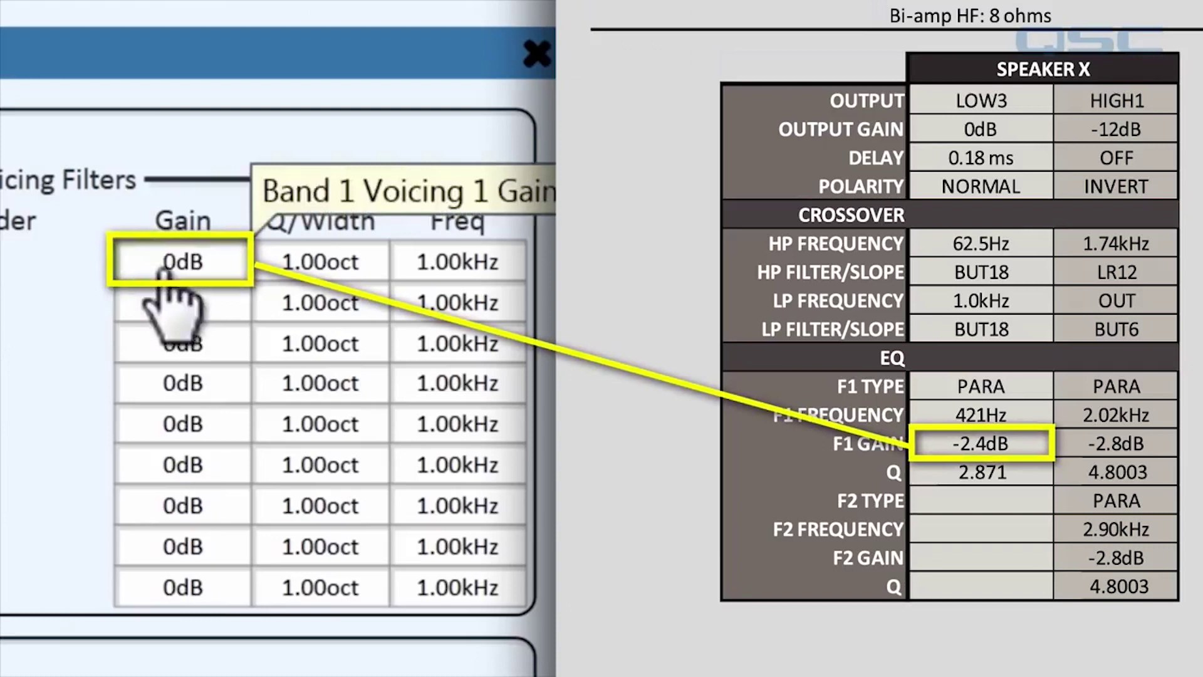
Give Band 1's first voicing filter -2.4dB gain at 421Hz.
left_click(157, 269)
type("-2.4")
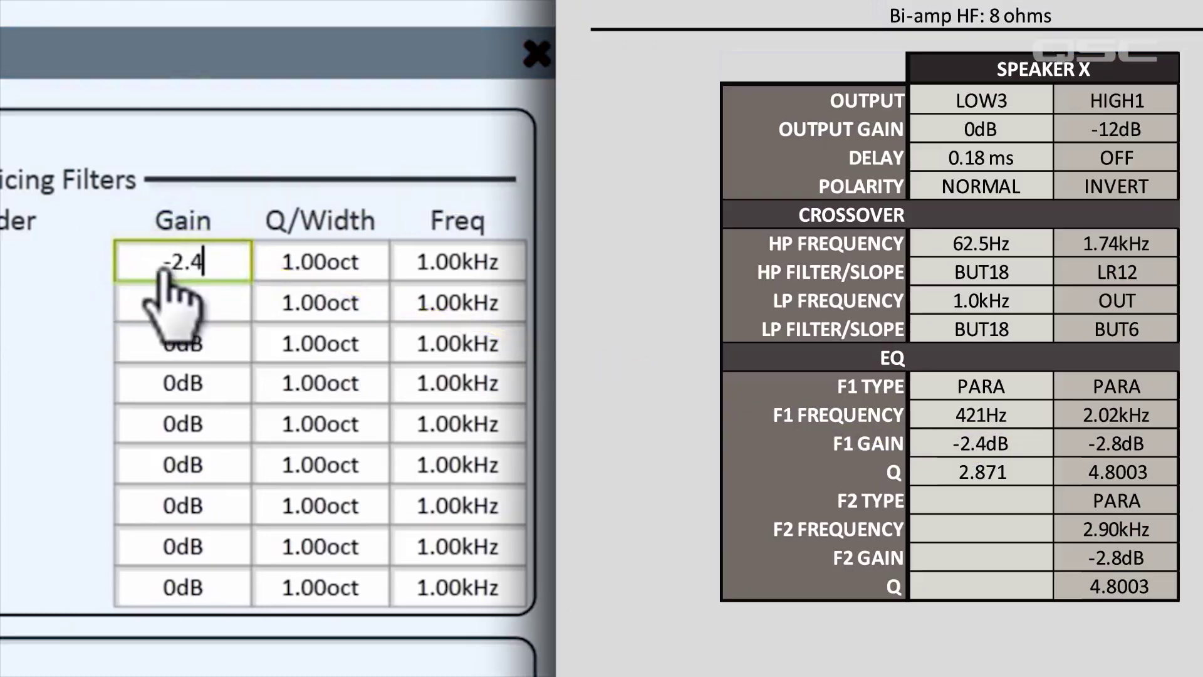
key("Return")
left_click(417, 264)
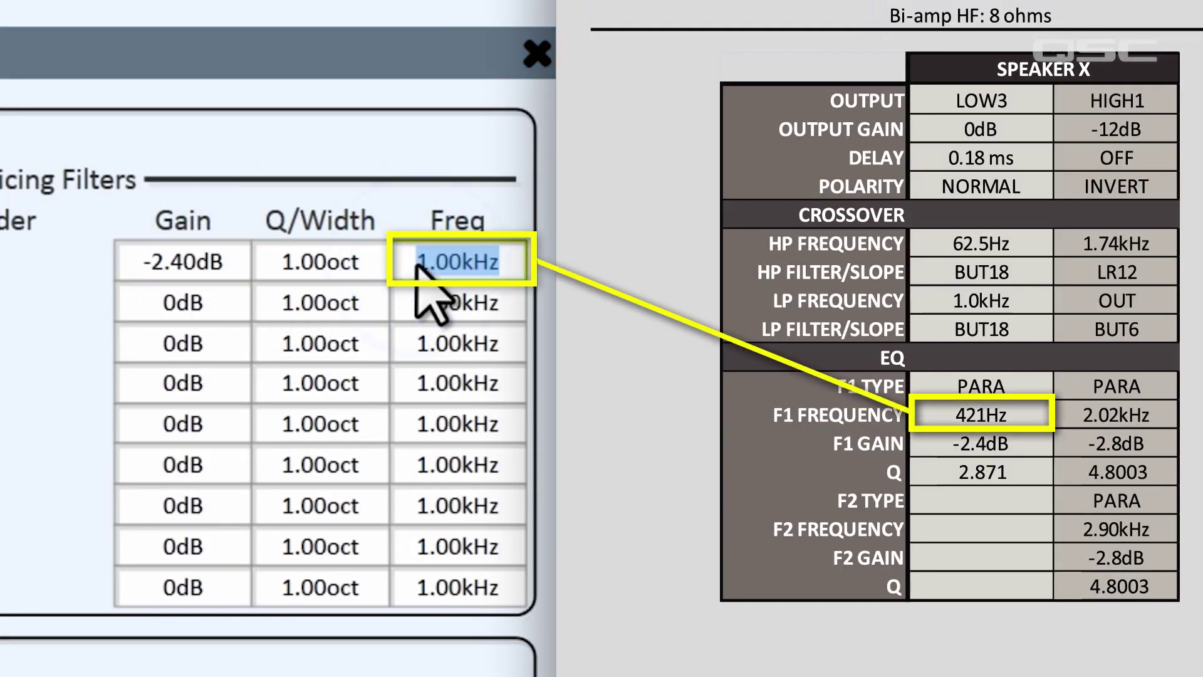
type("421")
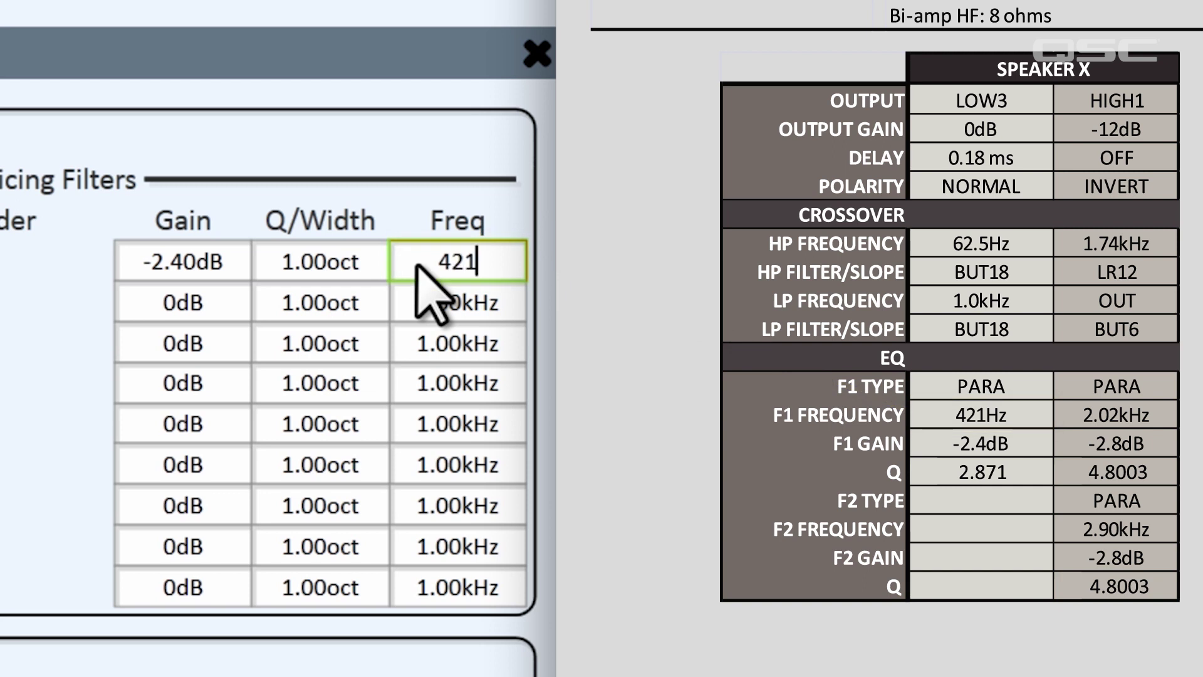
key("Return")
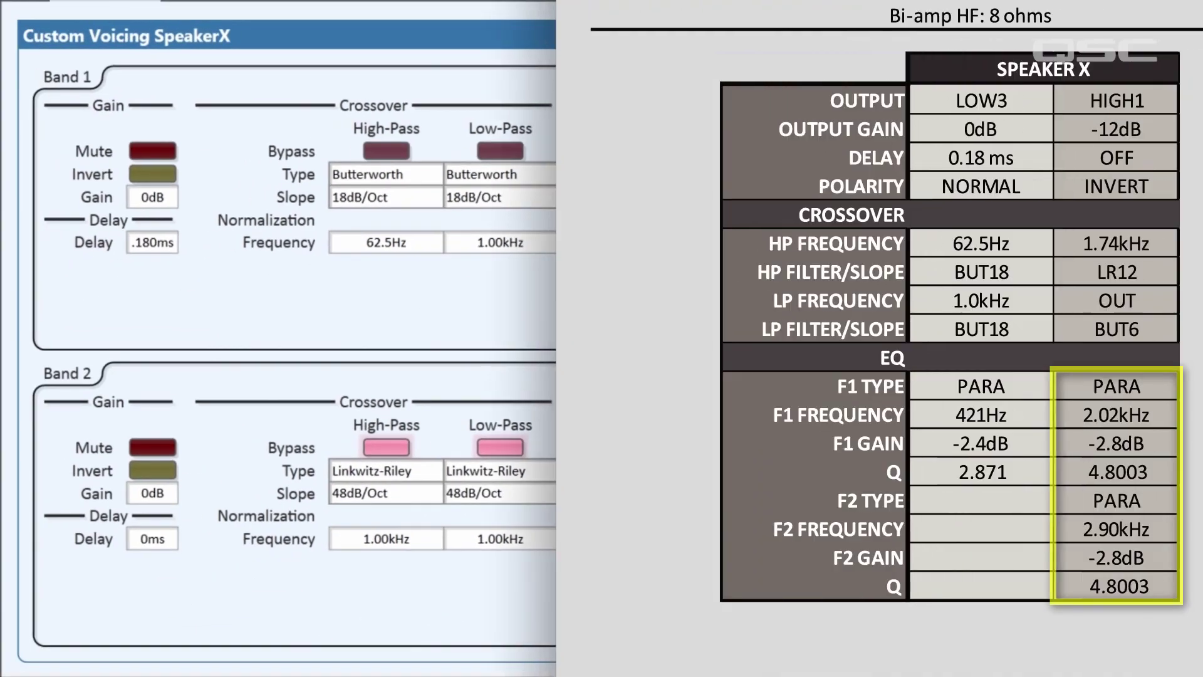
Un-bypass Band 2's voicing filters 1 and 2 so both parametric filters are active.
left_click(271, 389)
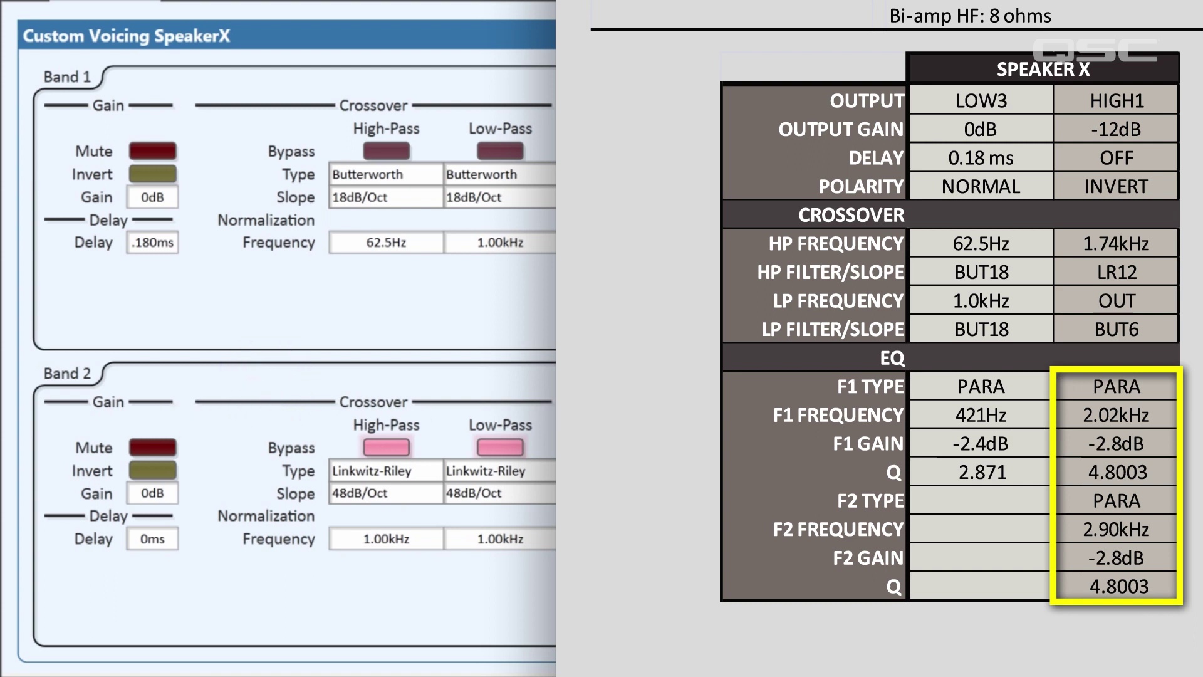
left_click(183, 261)
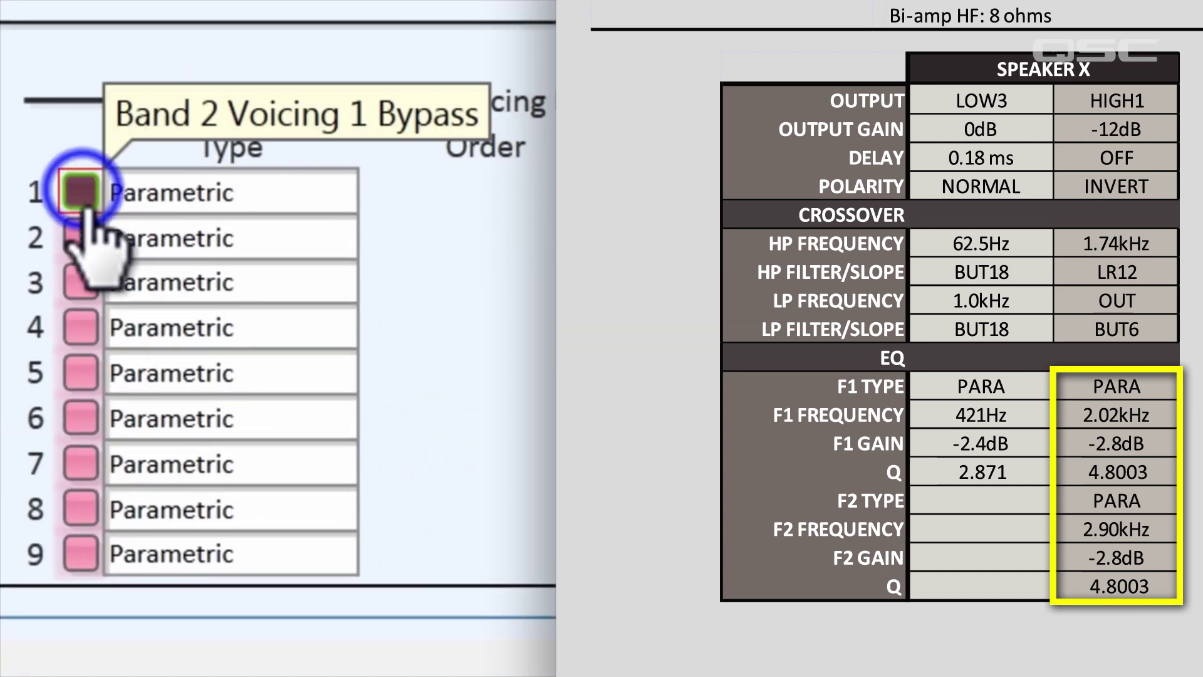
left_click(80, 237)
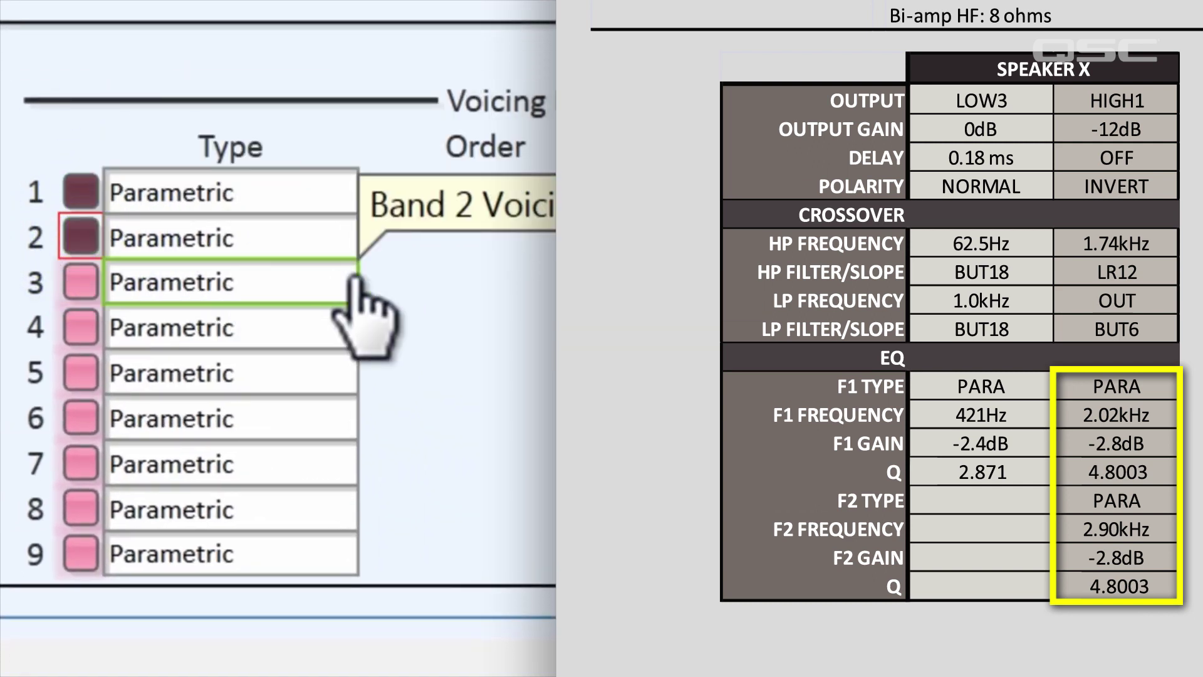